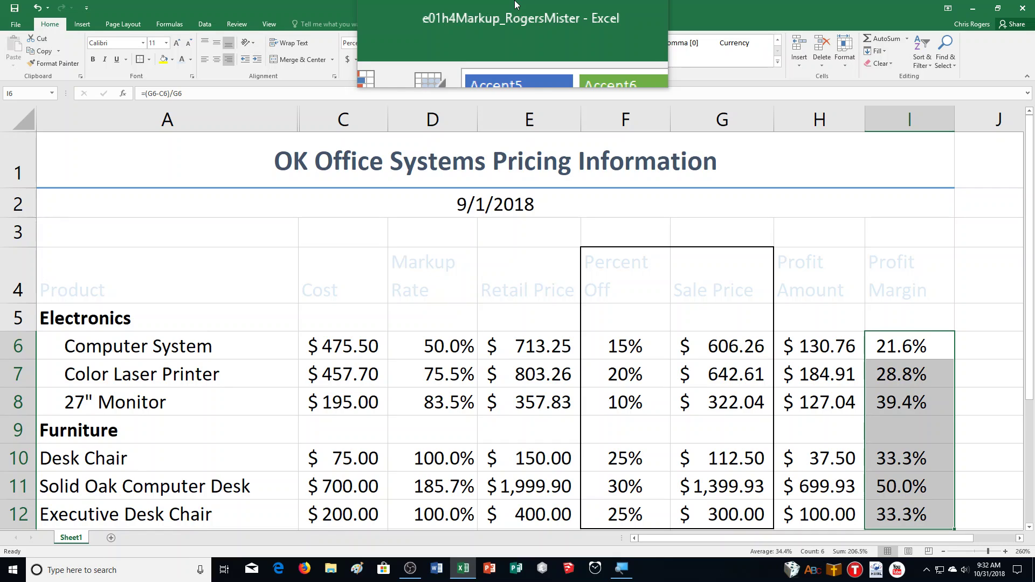
# Step: Reposition the Excel window showing the OK Office Systems pricing workbook
pyautogui.moveTo(514, 4)
pyautogui.mouseDown()
pyautogui.moveTo(533, 5)
pyautogui.moveTo(500, 7)
pyautogui.mouseUp()
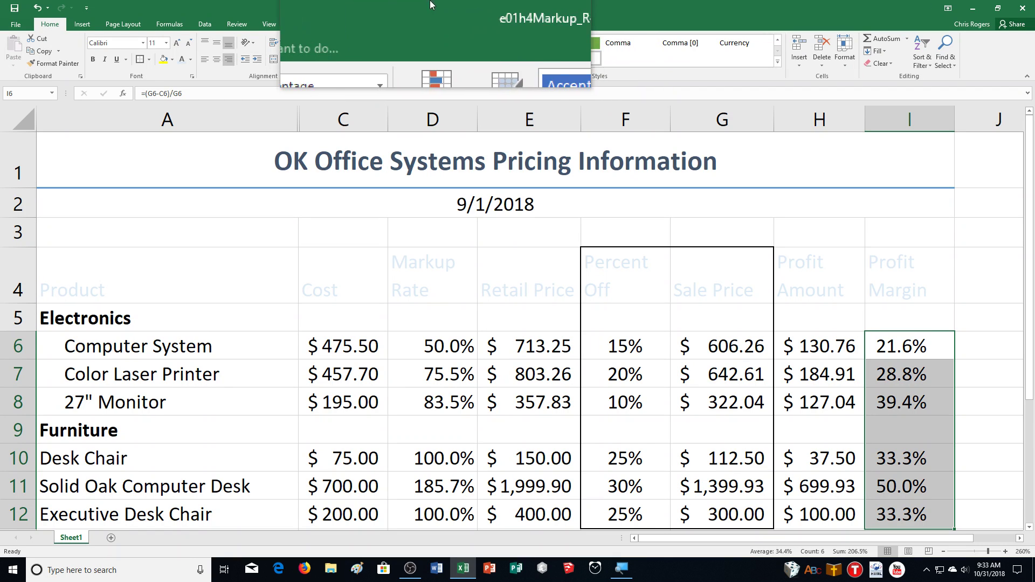
# Step: Save the workbook with e01h5 in place of e01h4 in its file name, replacing the existing file
pyautogui.click(12, 23)
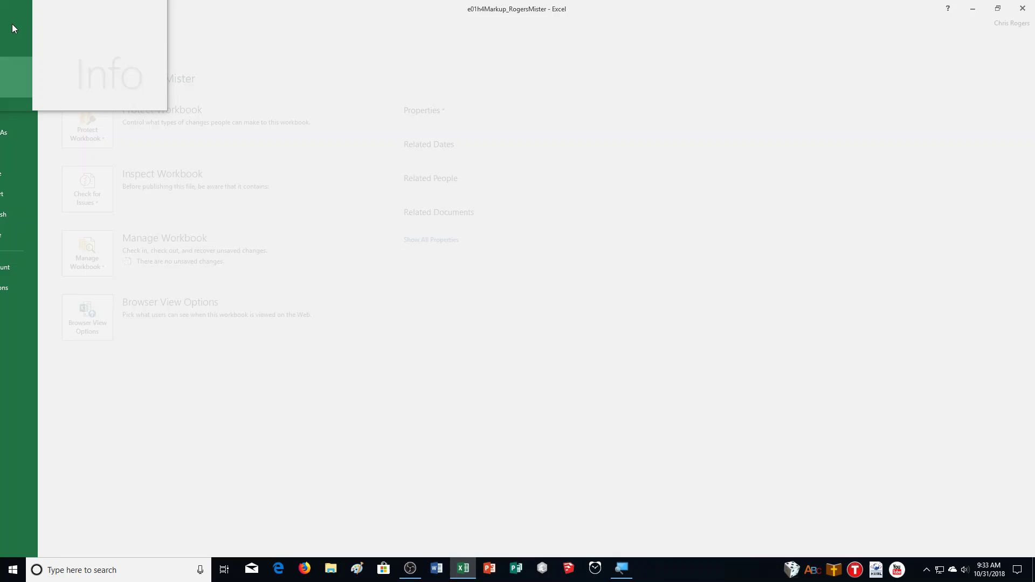
pyautogui.click(17, 131)
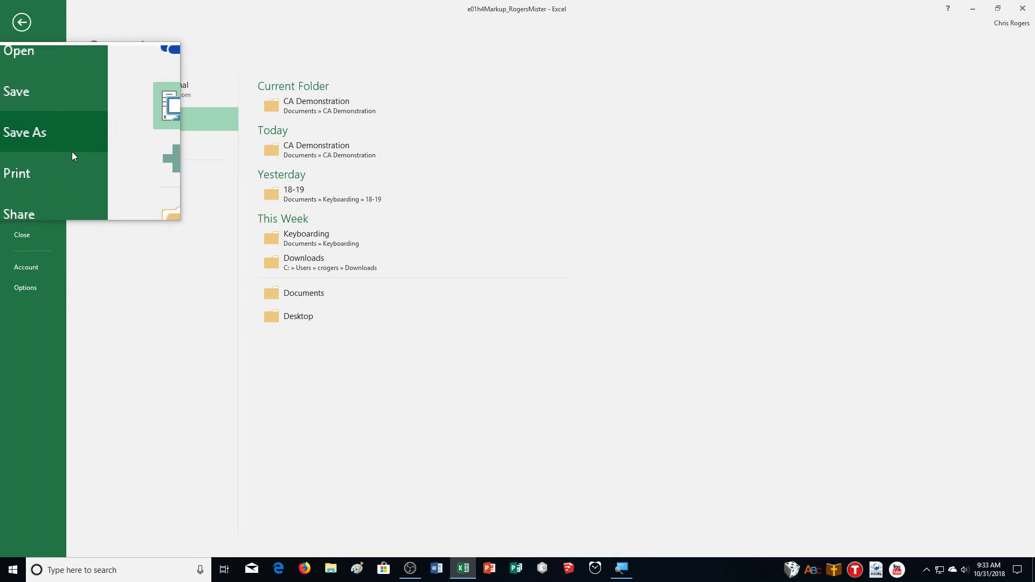
pyautogui.click(121, 178)
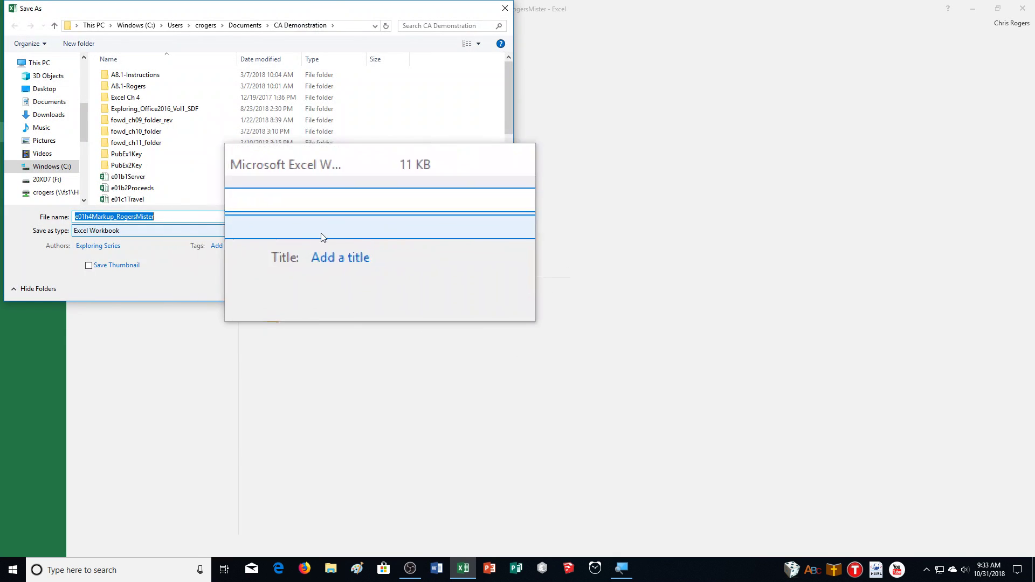
pyautogui.click(92, 217)
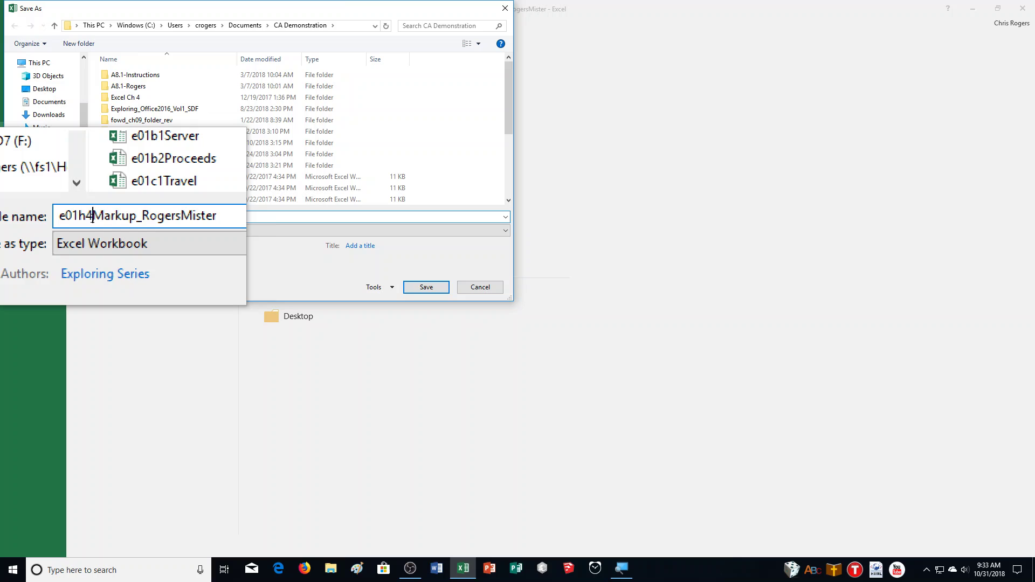
pyautogui.press('BackSpace')
pyautogui.write('5')
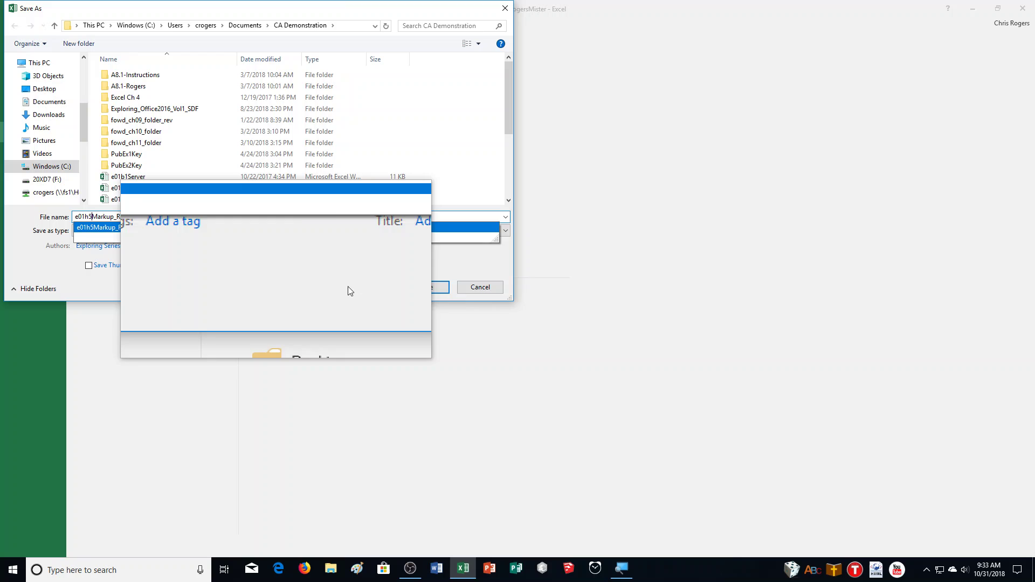
pyautogui.click(431, 290)
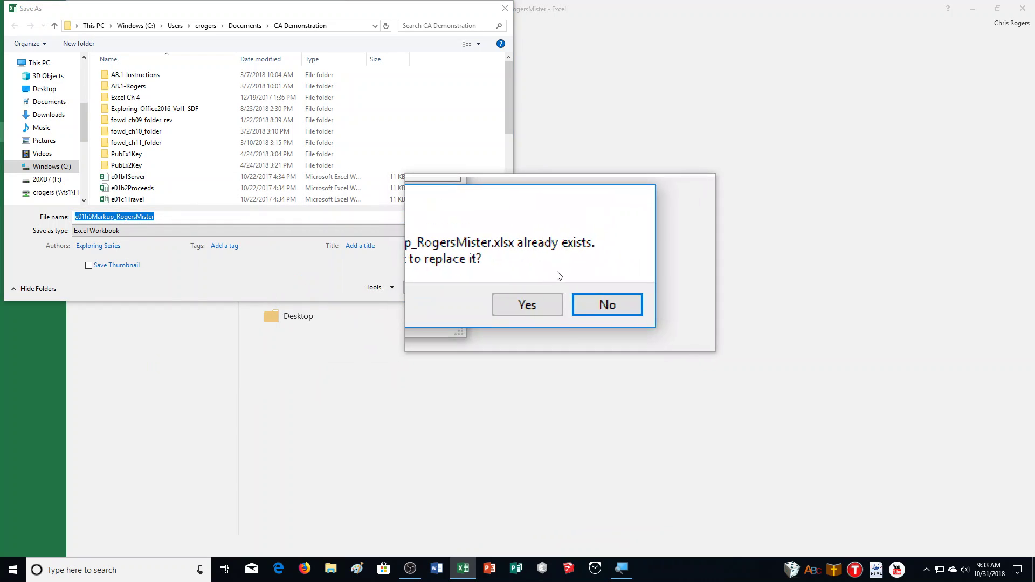
pyautogui.click(552, 286)
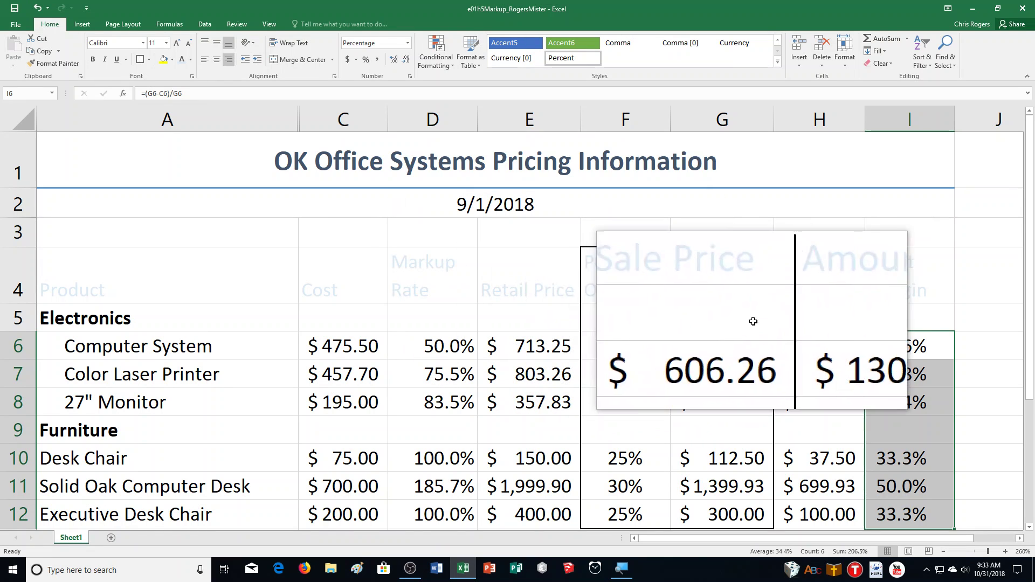
# Step: Duplicate Sheet1 with Create a copy ticked, producing a new Sheet1 (2)
pyautogui.click(845, 241)
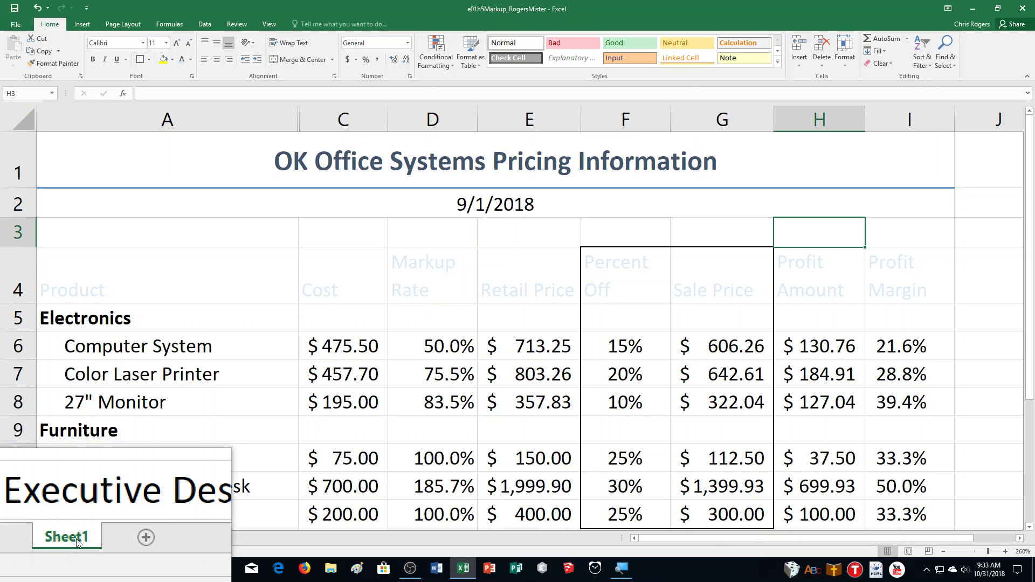
pyautogui.rightClick(74, 540)
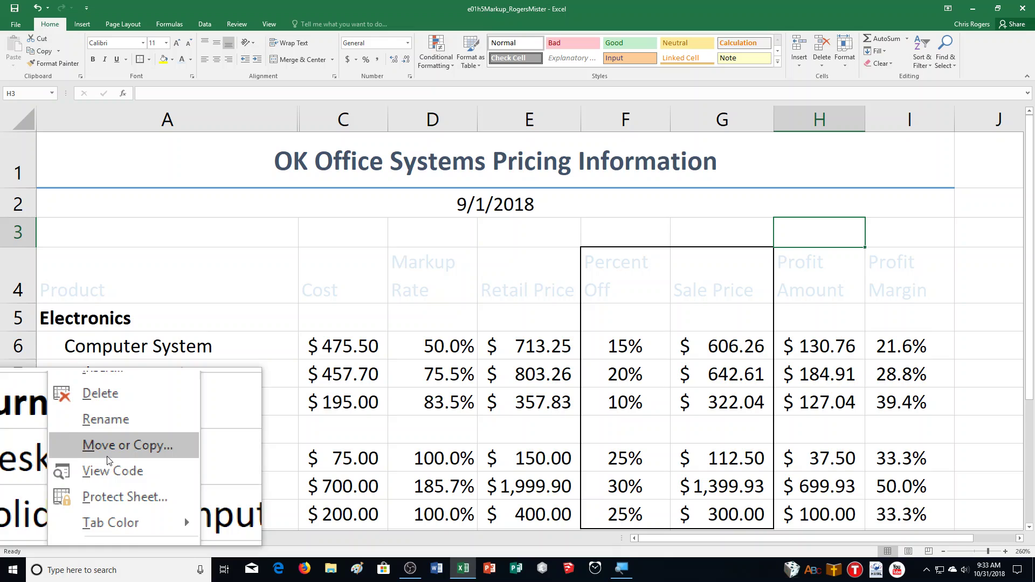
pyautogui.click(108, 459)
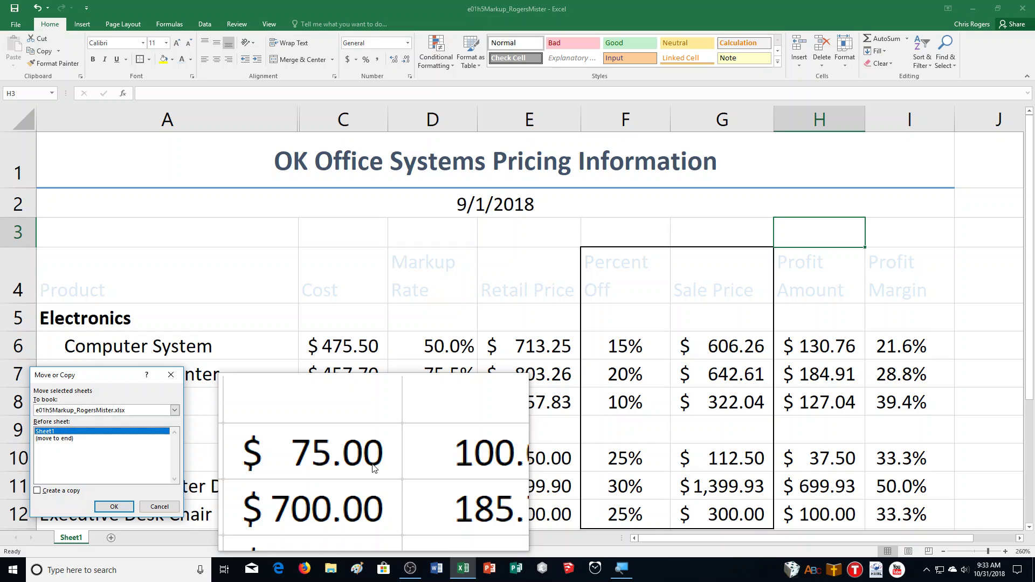
pyautogui.click(39, 491)
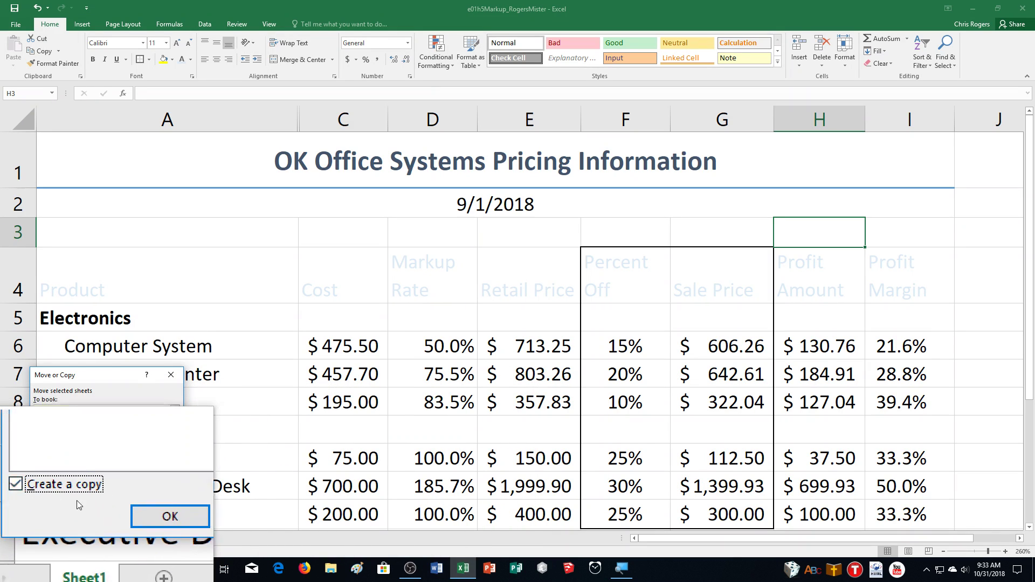
pyautogui.click(104, 509)
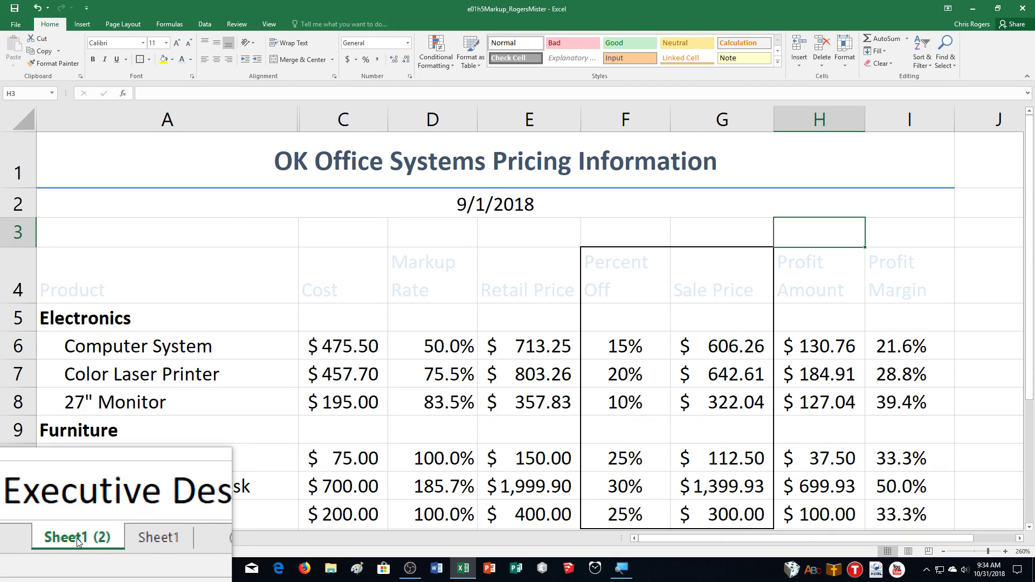
# Step: Move the copied sheet after Sheet1 and rename it September
pyautogui.moveTo(78, 541); pyautogui.dragTo(138, 540)
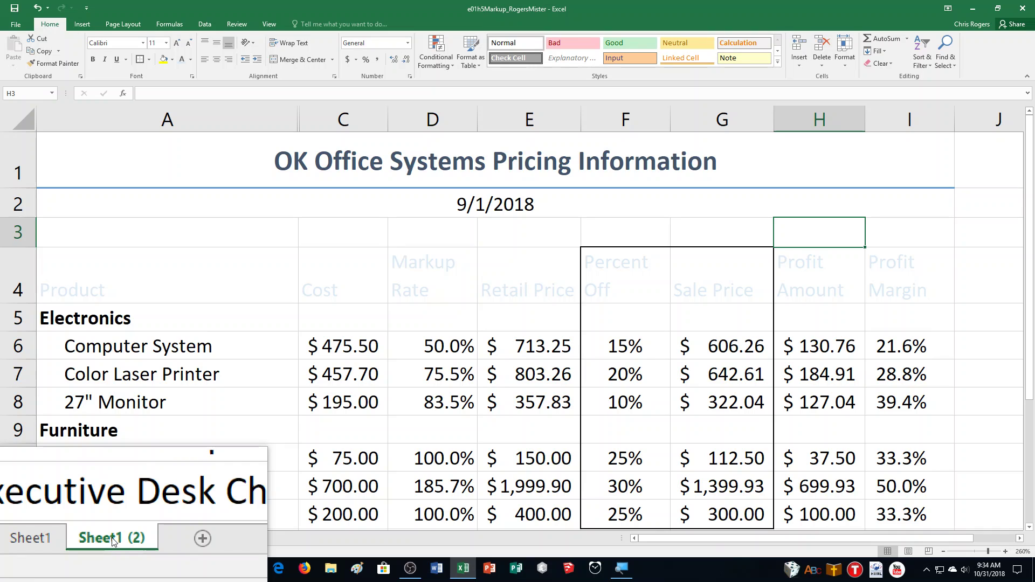
pyautogui.rightClick(112, 539)
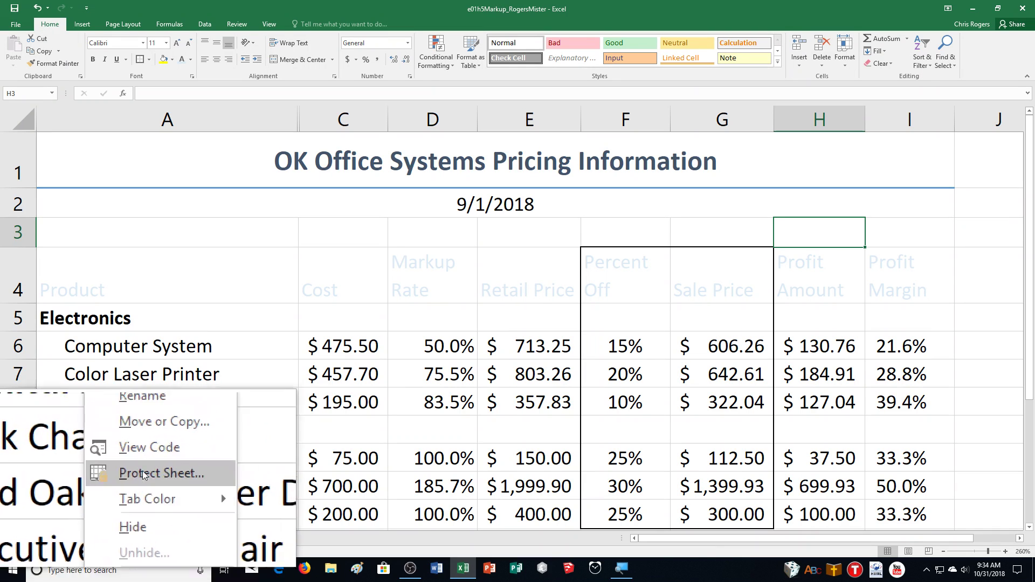
pyautogui.click(148, 436)
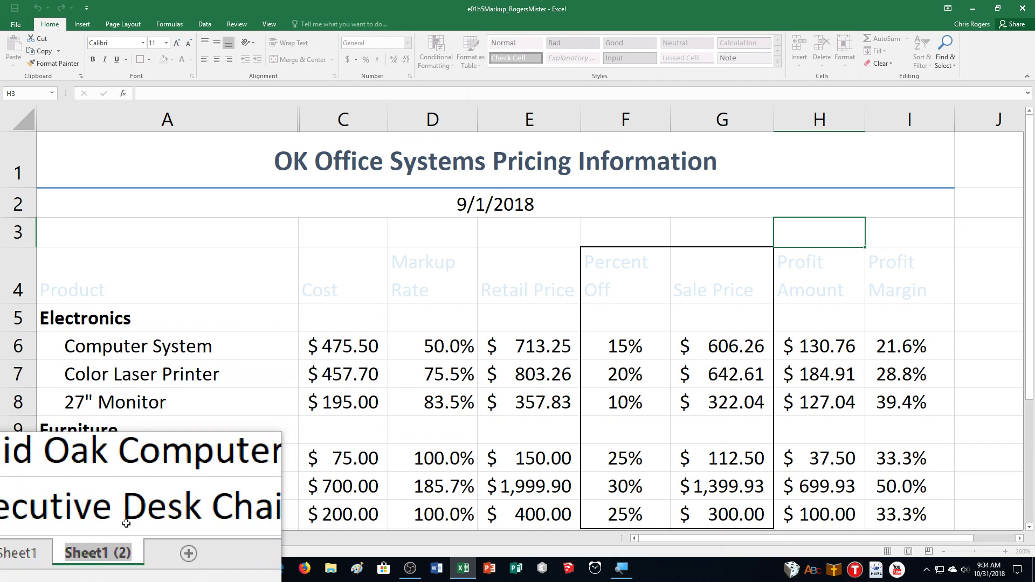
pyautogui.write('Septe')
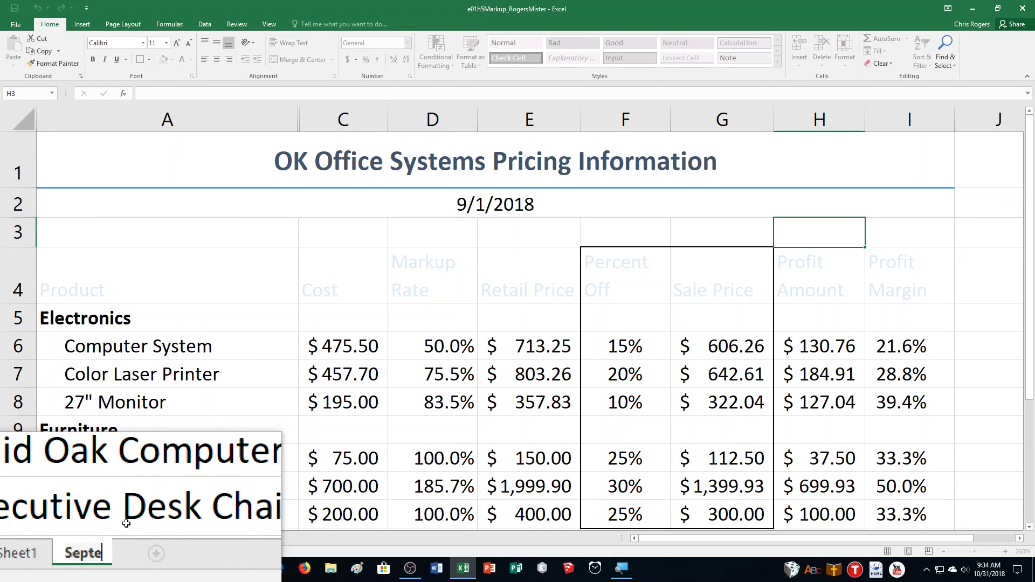
pyautogui.write('mber')
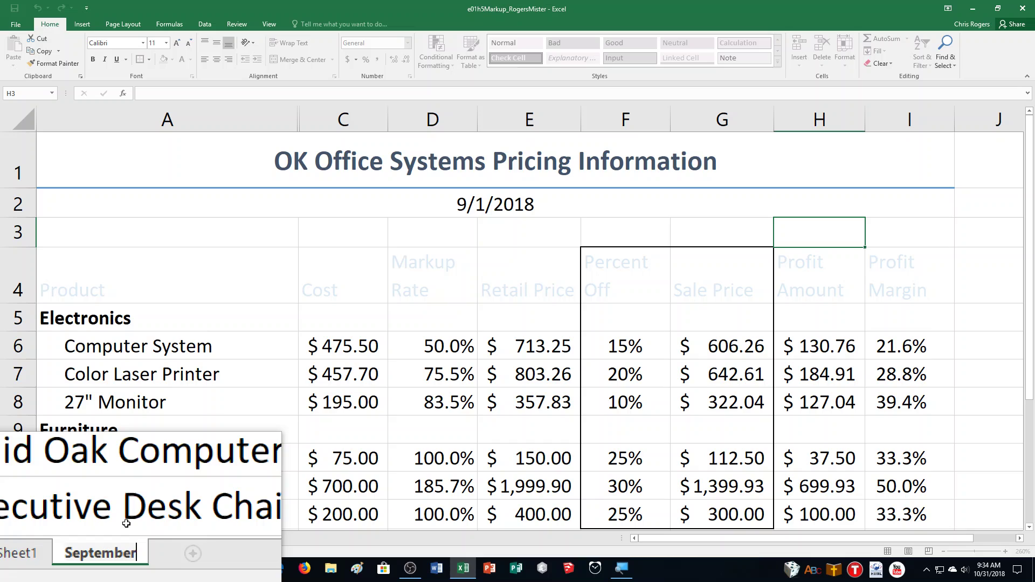
pyautogui.press('Return')
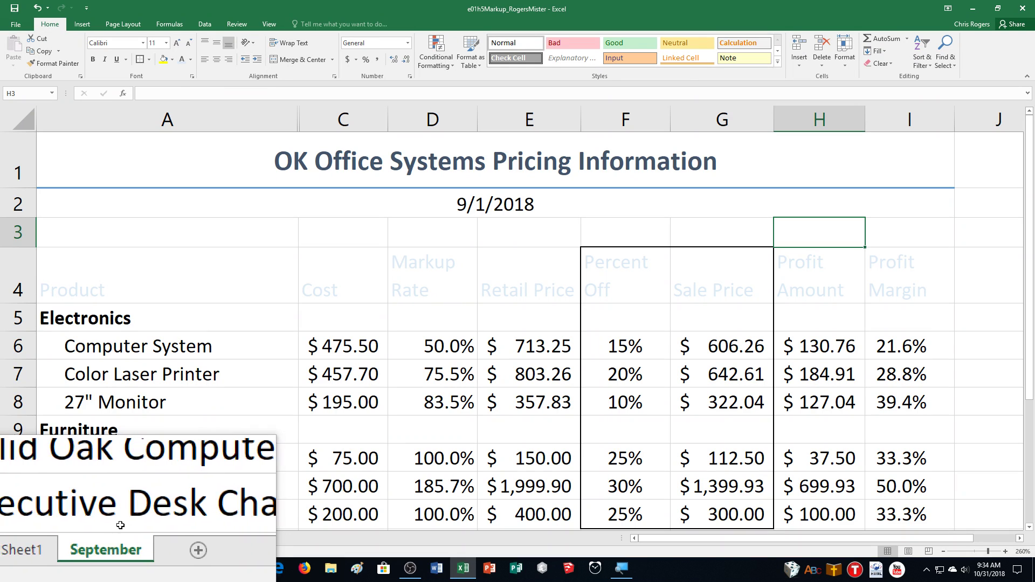
# Step: Back on Sheet1, right-align the profit margin values, then restore their left alignment
pyautogui.hotkey('ctrl', 'pageup')
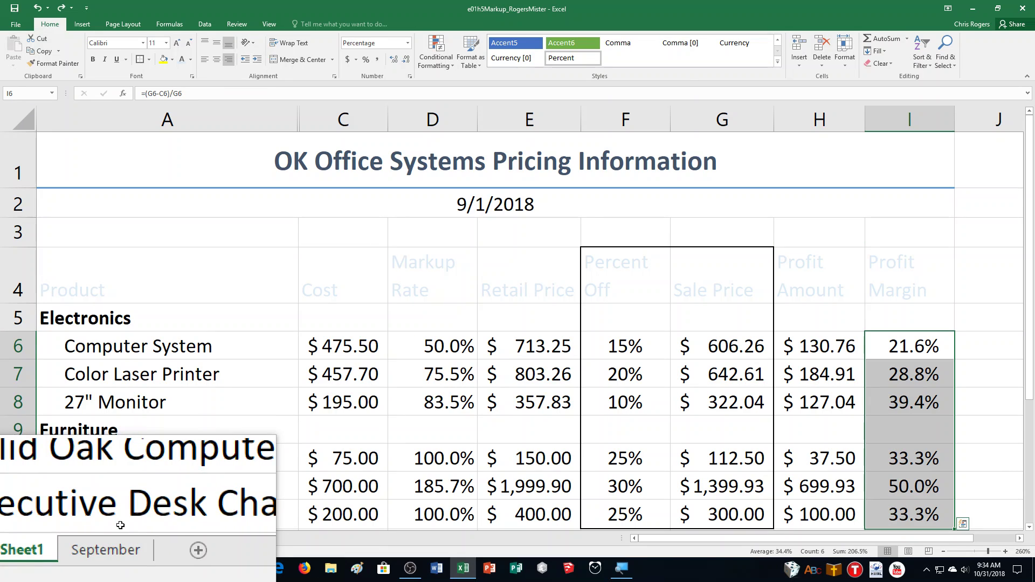
pyautogui.hotkey('alt', 'h')
pyautogui.press('a')
pyautogui.press('r')
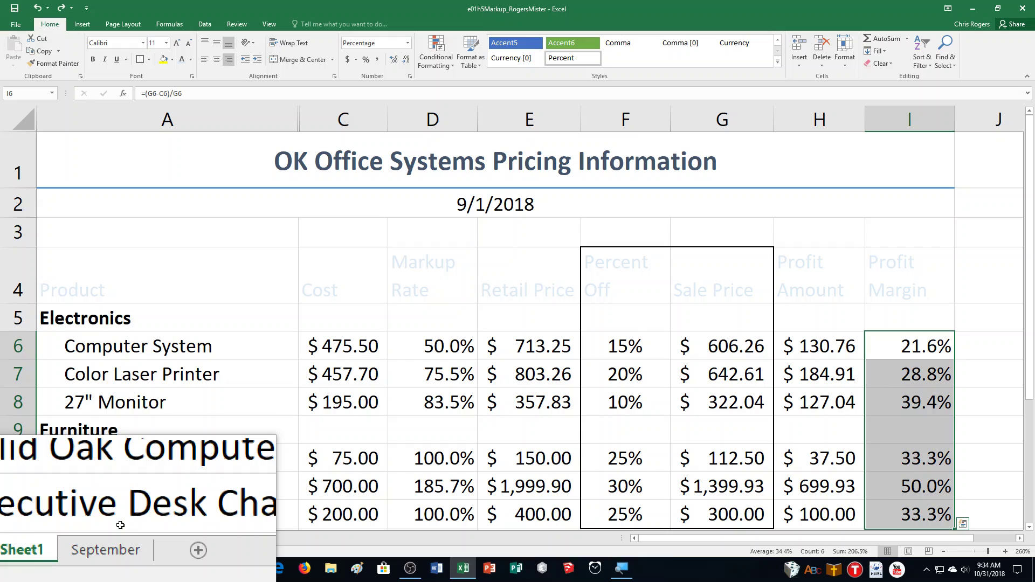
pyautogui.hotkey('alt', 'h')
pyautogui.press('a')
pyautogui.press('l')
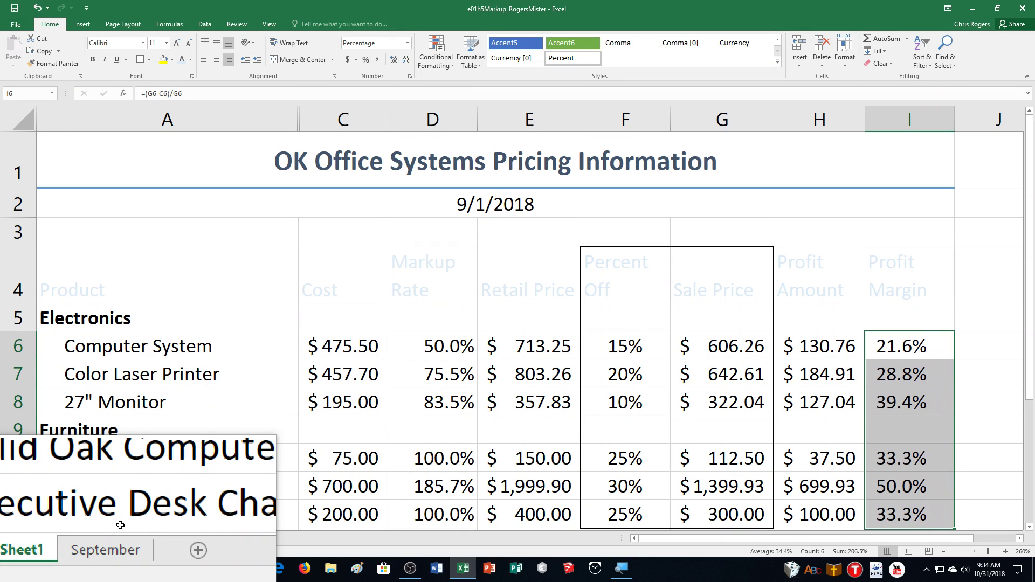
# Step: Rename the copied September sheet to Formulas
pyautogui.rightClick(111, 541)
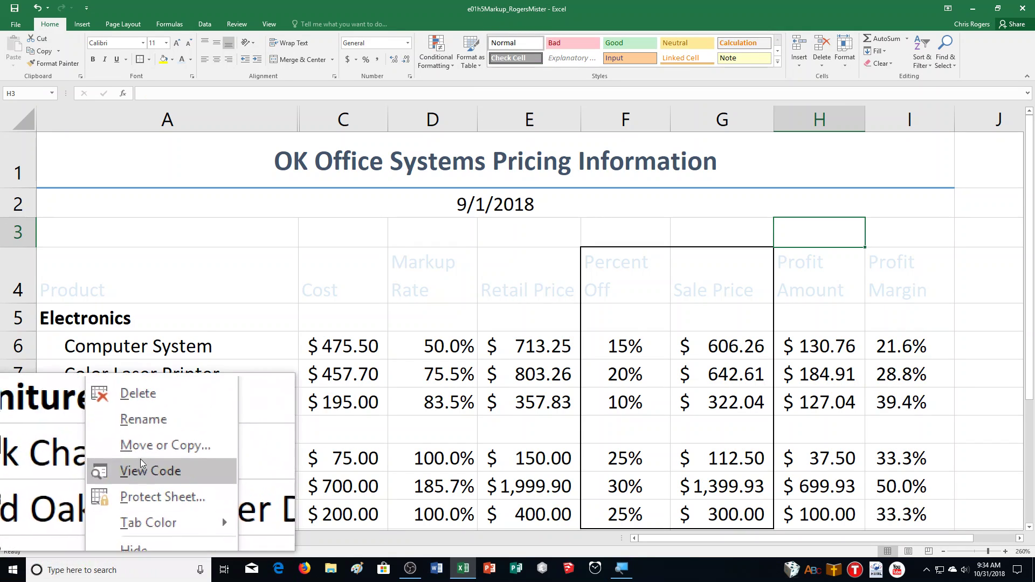
pyautogui.click(142, 437)
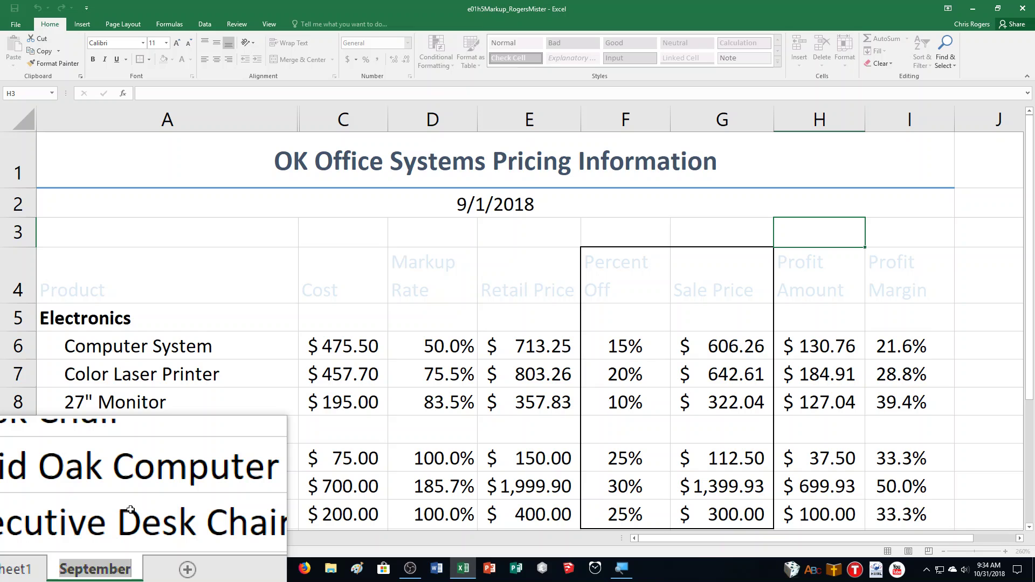
pyautogui.write('Formula')
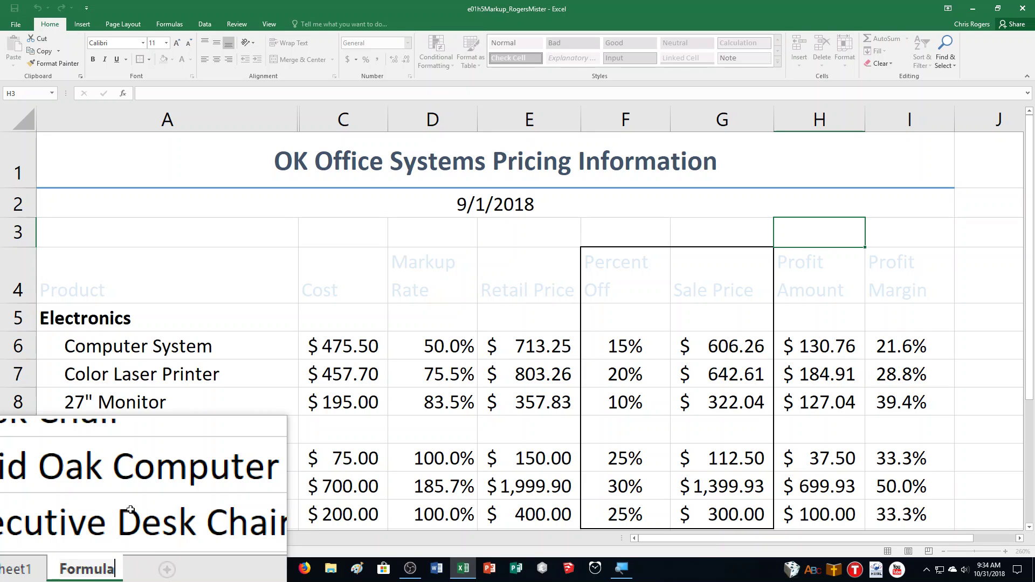
pyautogui.write('s')
pyautogui.press('Return')
# Step: Rename Sheet1 to September
pyautogui.rightClick(79, 541)
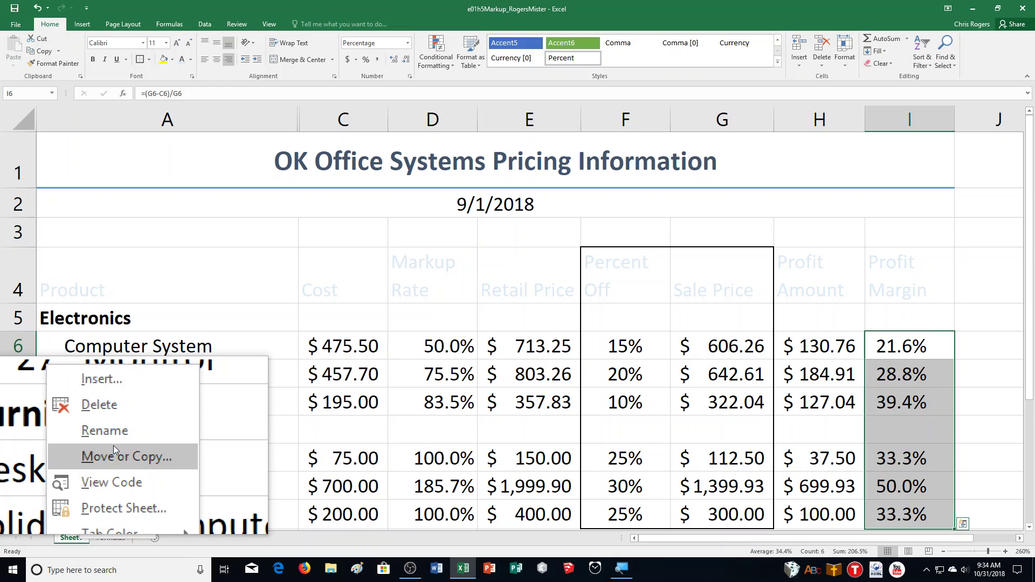
pyautogui.click(104, 430)
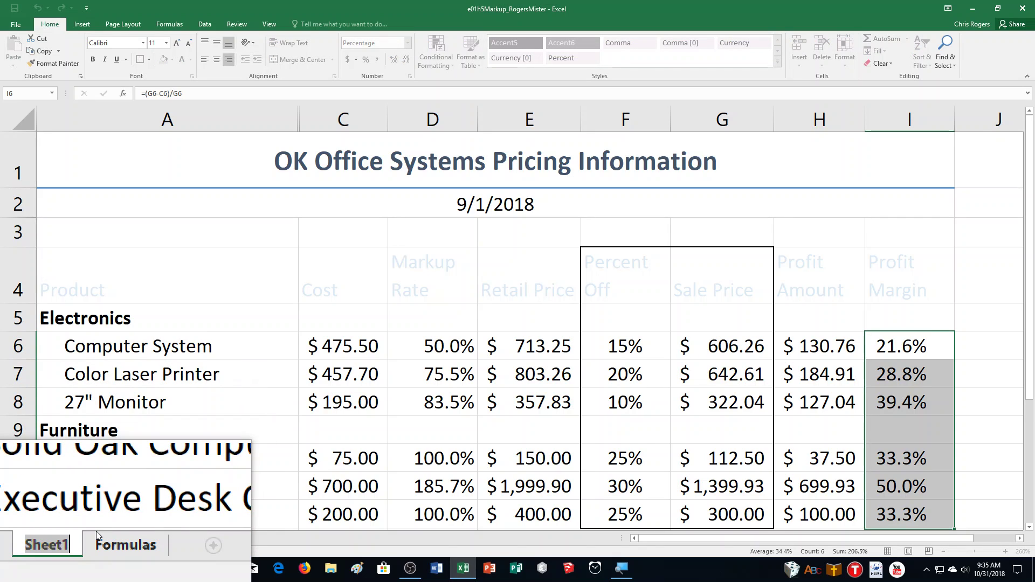
pyautogui.write('Sept')
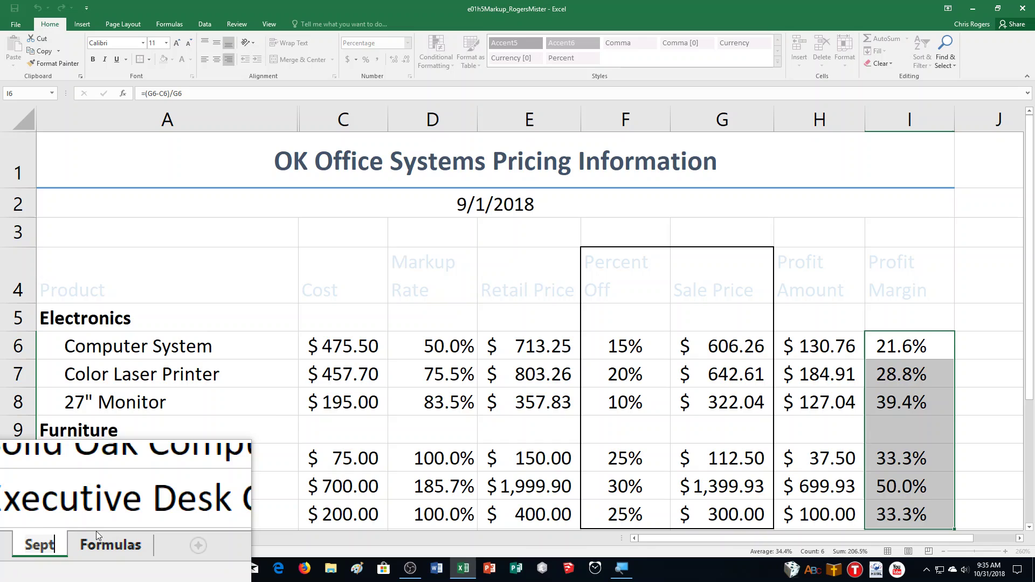
pyautogui.write('ember')
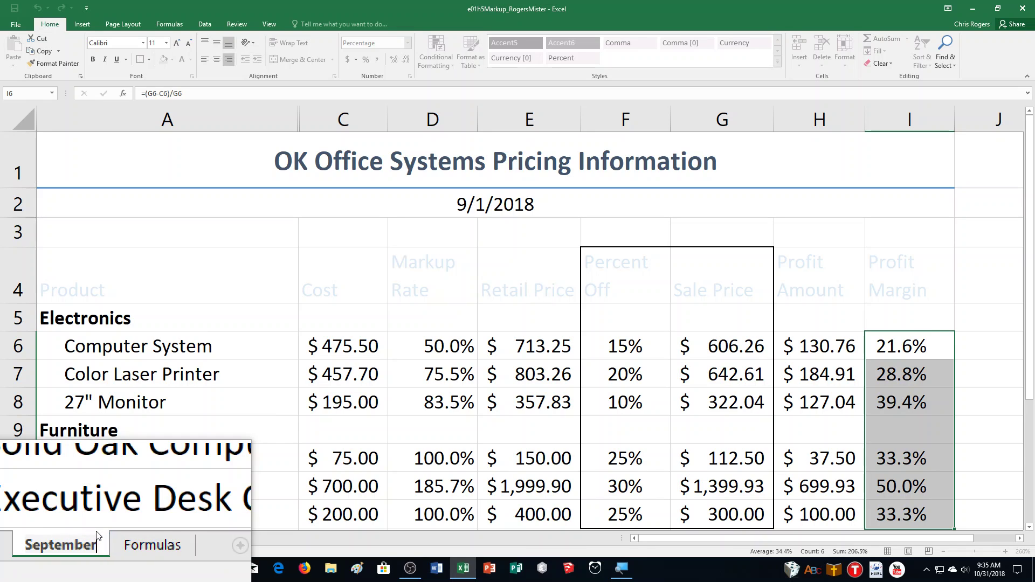
pyautogui.press('Return')
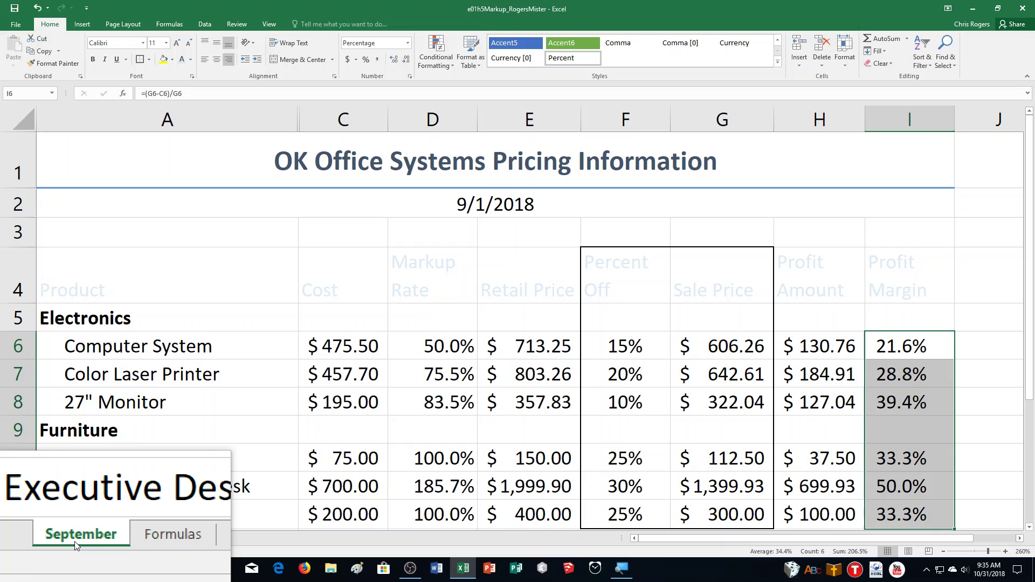
# Step: Show formulas on the September sheet and zoom out until Profit Margin is visible
pyautogui.hotkey('ctrl', '`')
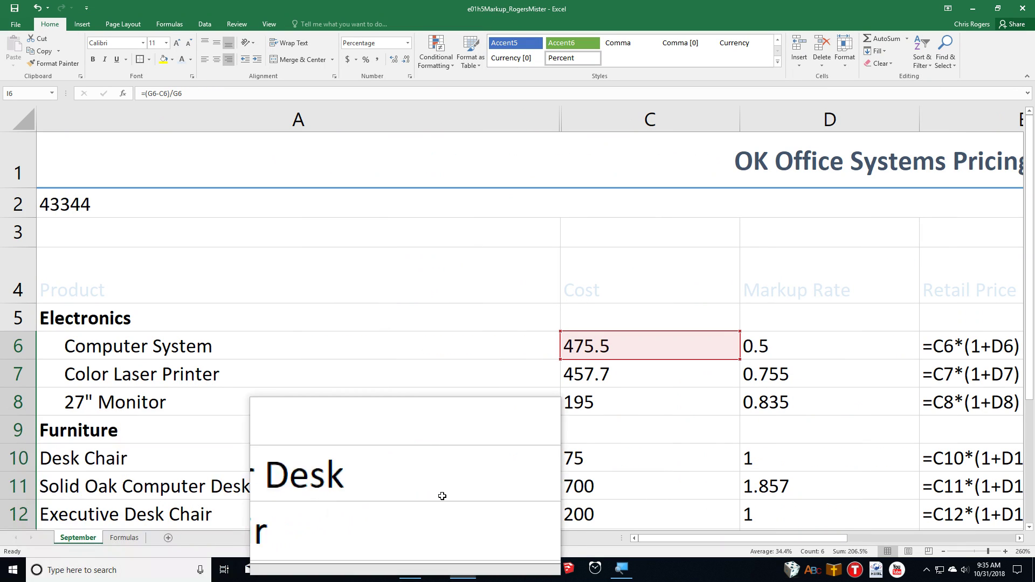
pyautogui.click(946, 552)
pyautogui.click(946, 552)
pyautogui.click(946, 552)
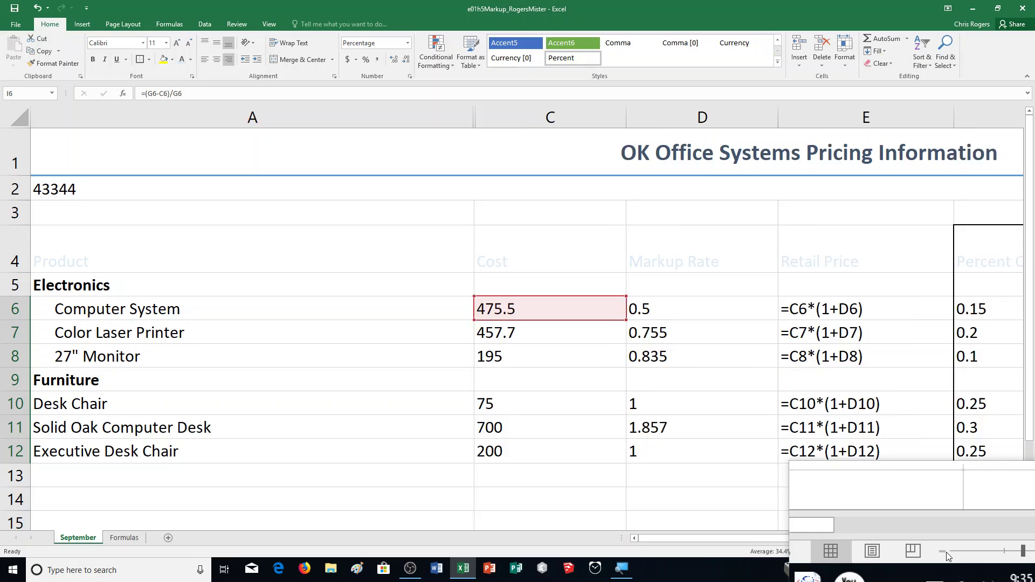
pyautogui.click(946, 552)
pyautogui.click(945, 552)
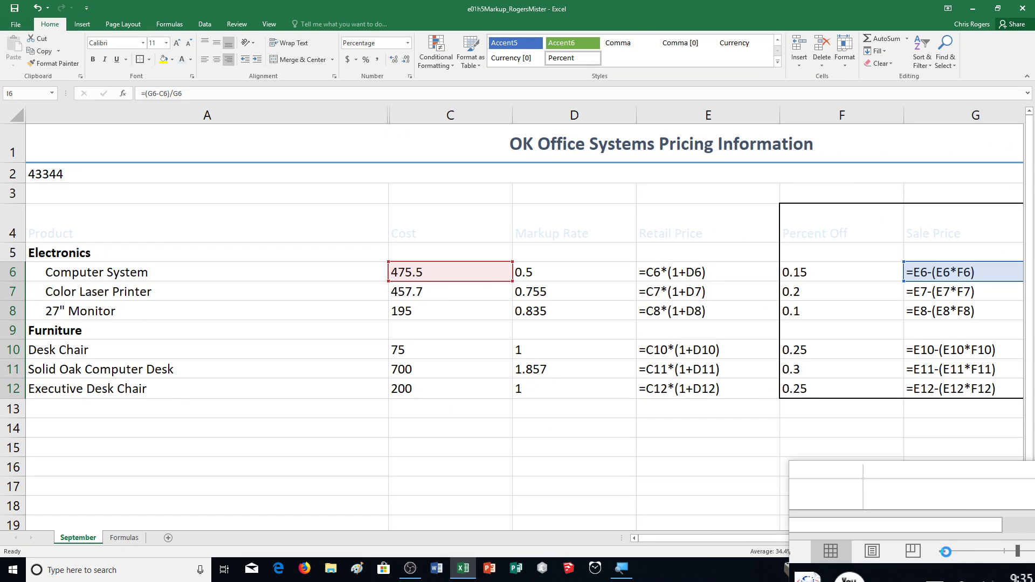
pyautogui.click(946, 552)
pyautogui.click(946, 552)
pyautogui.click(946, 552)
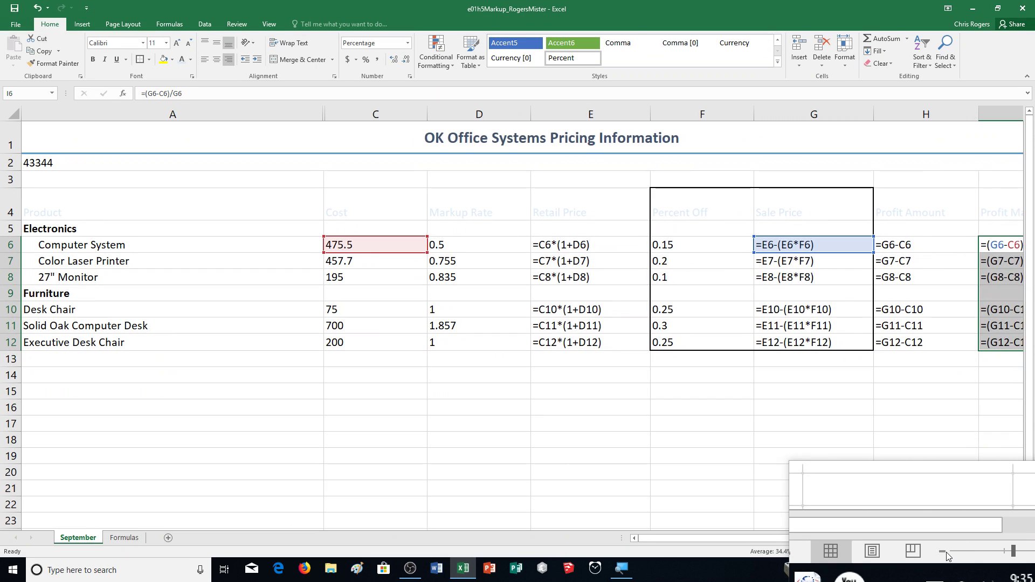
pyautogui.click(946, 552)
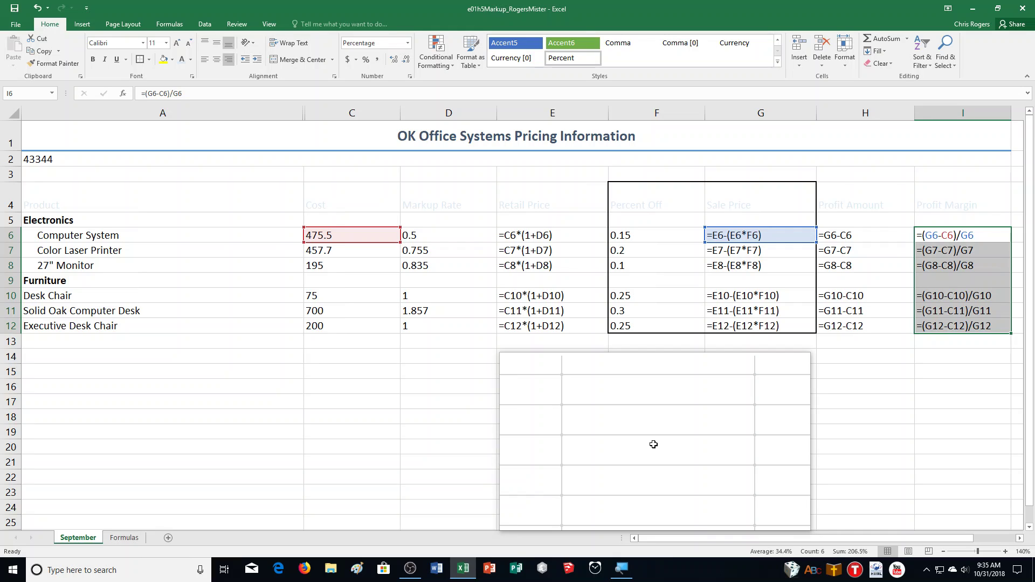
pyautogui.moveTo(653, 444); pyautogui.dragTo(347, 460)
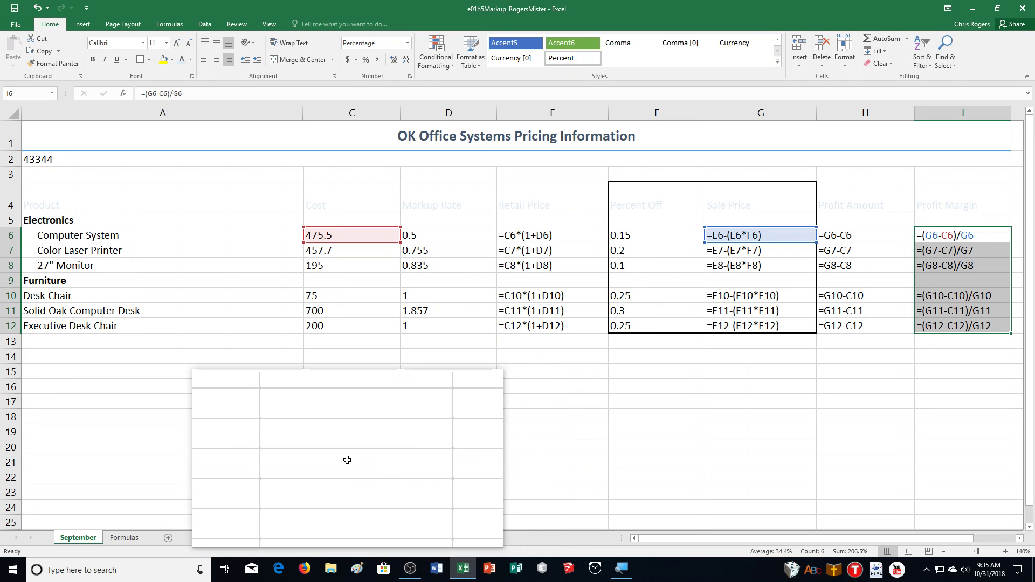
# Step: Return the September sheet to showing calculated values
pyautogui.click(125, 541)
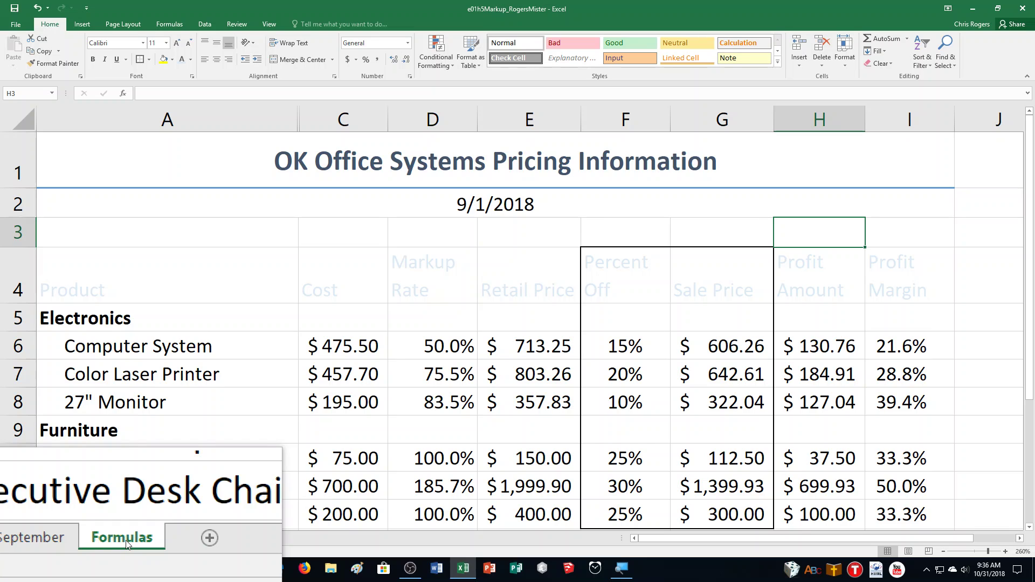
pyautogui.click(86, 539)
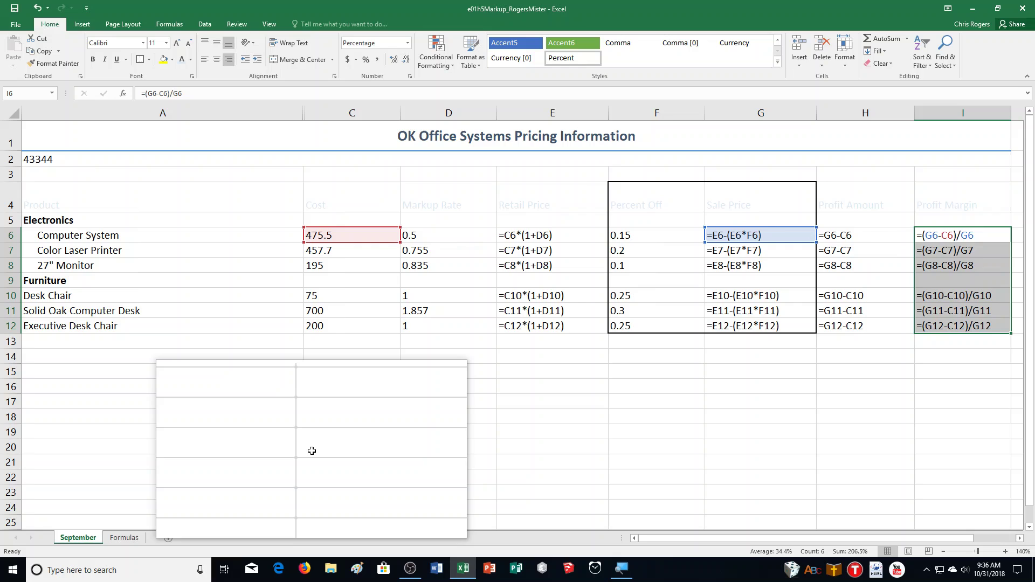
pyautogui.hotkey('ctrl', '`')
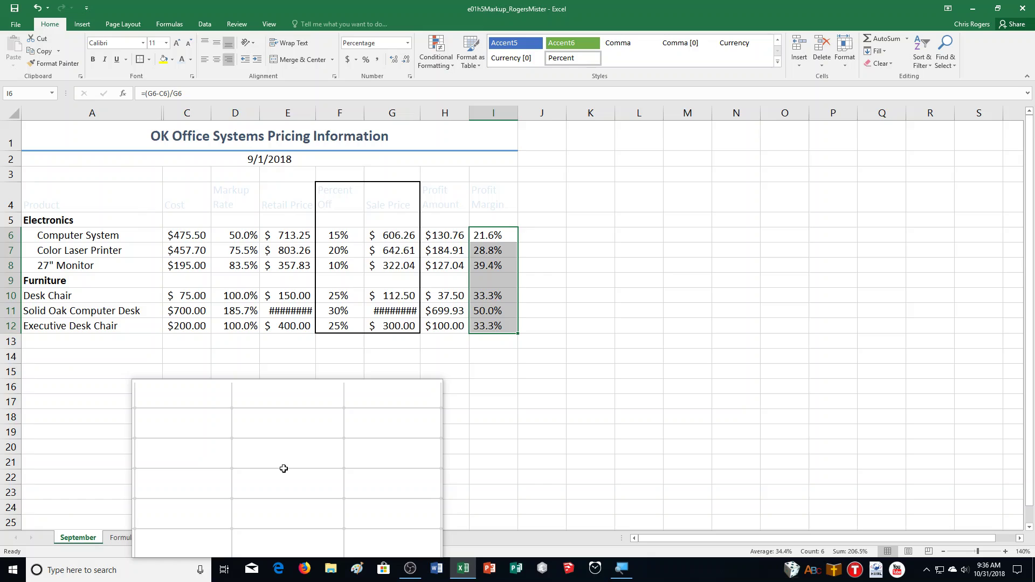
# Step: Show formulas on the Formulas sheet and zoom out to see the whole table
pyautogui.click(116, 537)
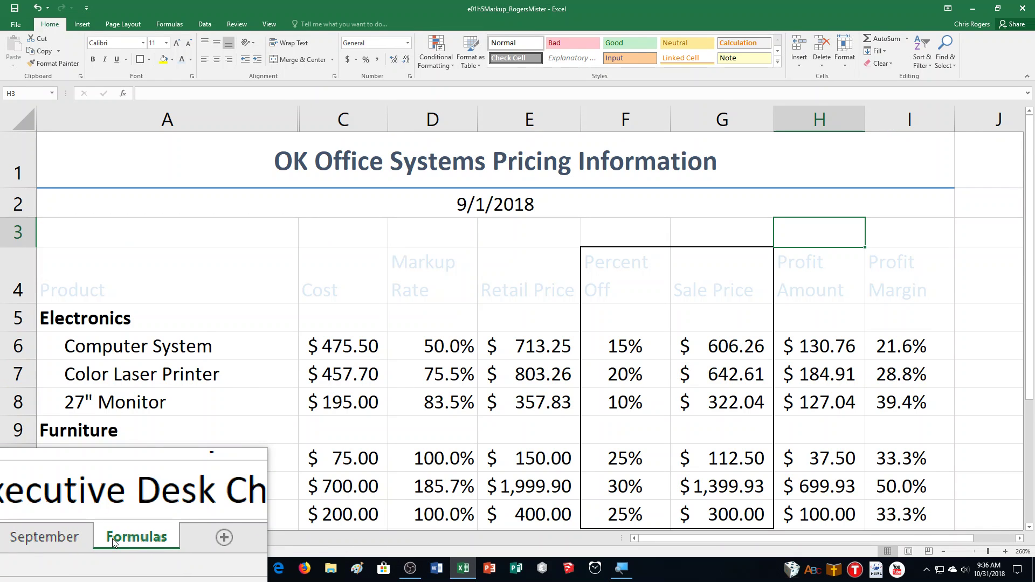
pyautogui.hotkey('ctrl', '`')
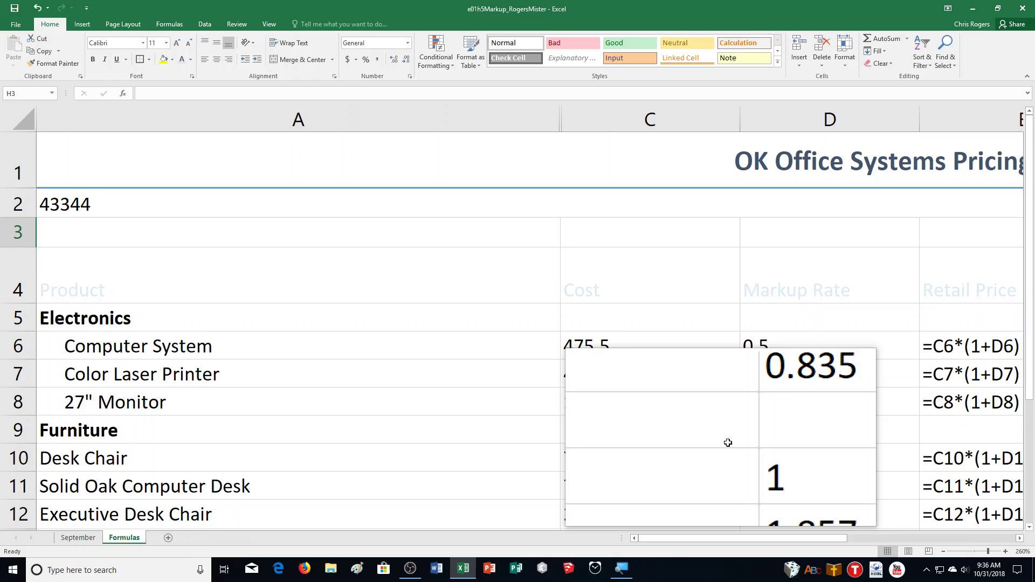
pyautogui.click(943, 552)
pyautogui.click(942, 552)
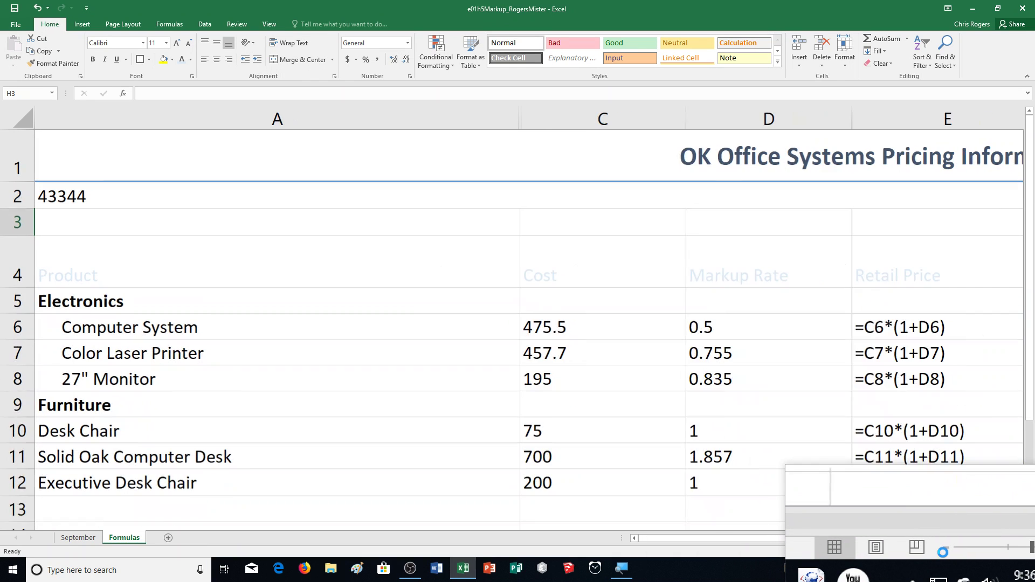
pyautogui.click(944, 548)
pyautogui.click(943, 549)
pyautogui.click(944, 549)
pyautogui.click(943, 549)
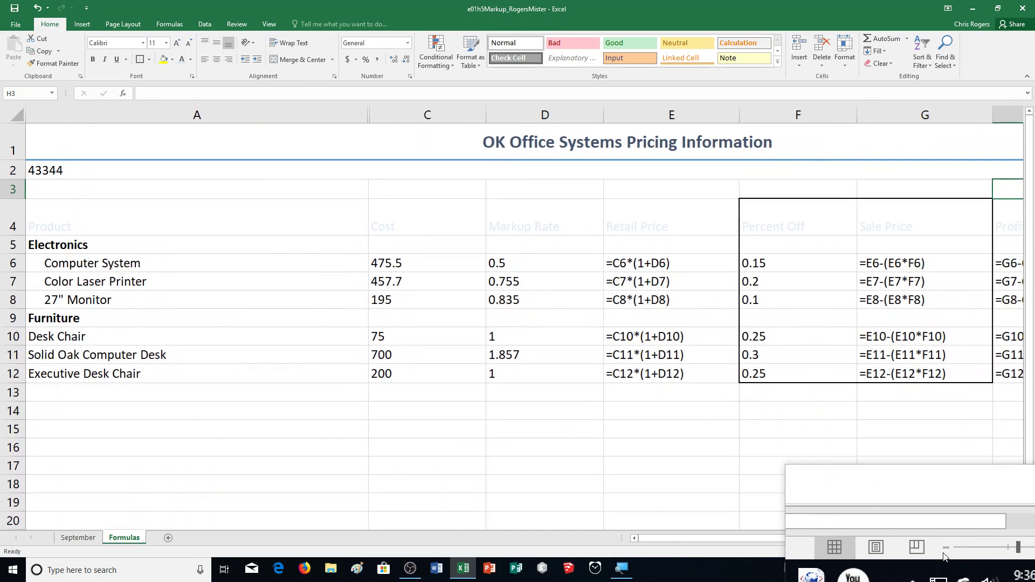
pyautogui.click(944, 549)
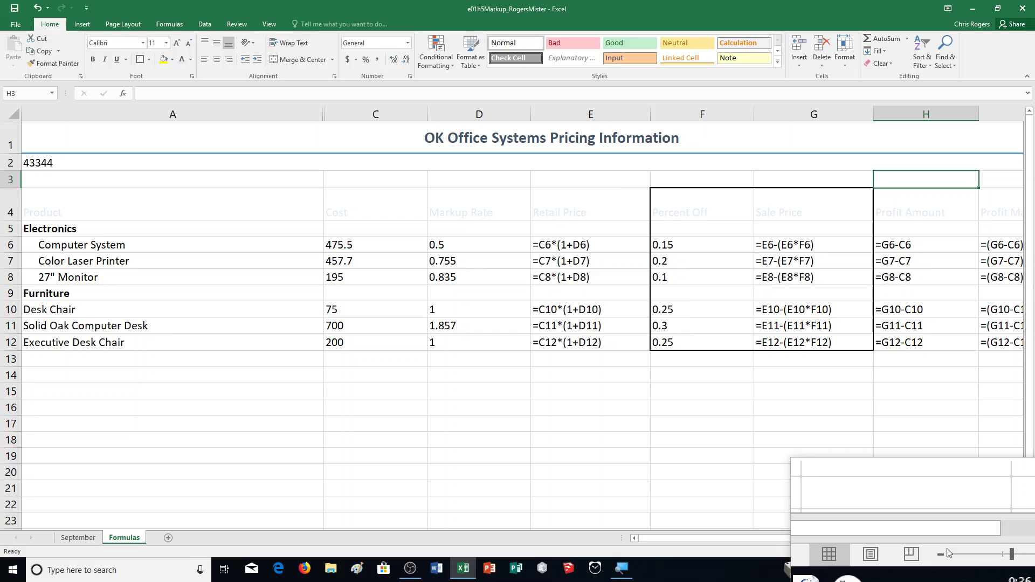
pyautogui.moveTo(929, 538); pyautogui.dragTo(730, 462)
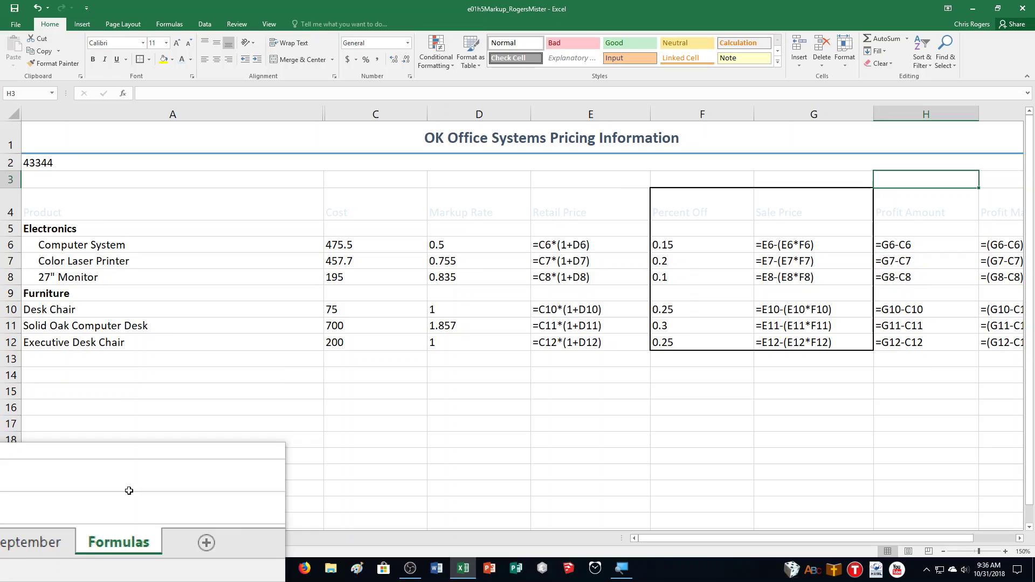
# Step: Narrow column A on the Formulas sheet to a column width of 13
pyautogui.click(191, 113)
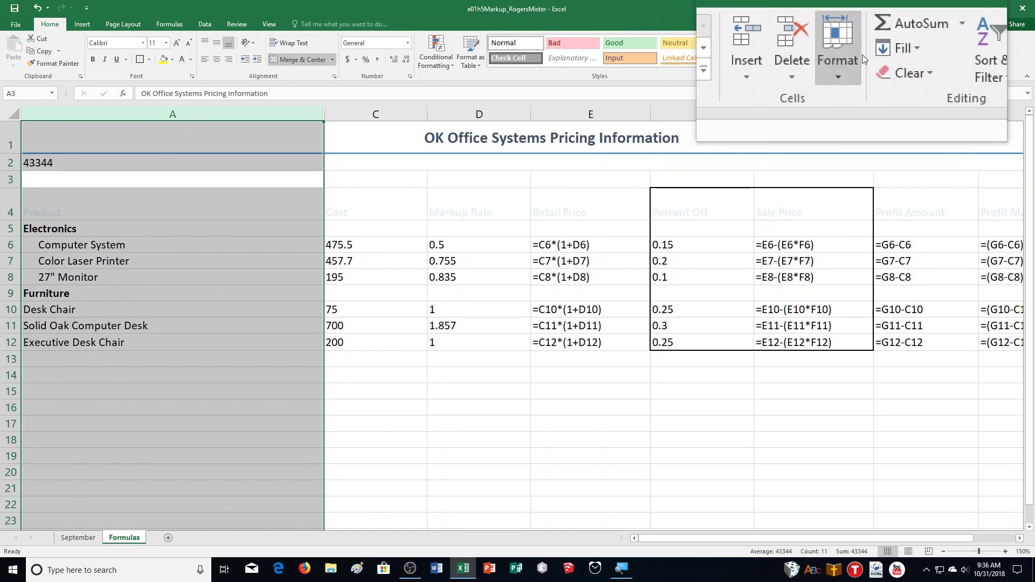
pyautogui.click(845, 52)
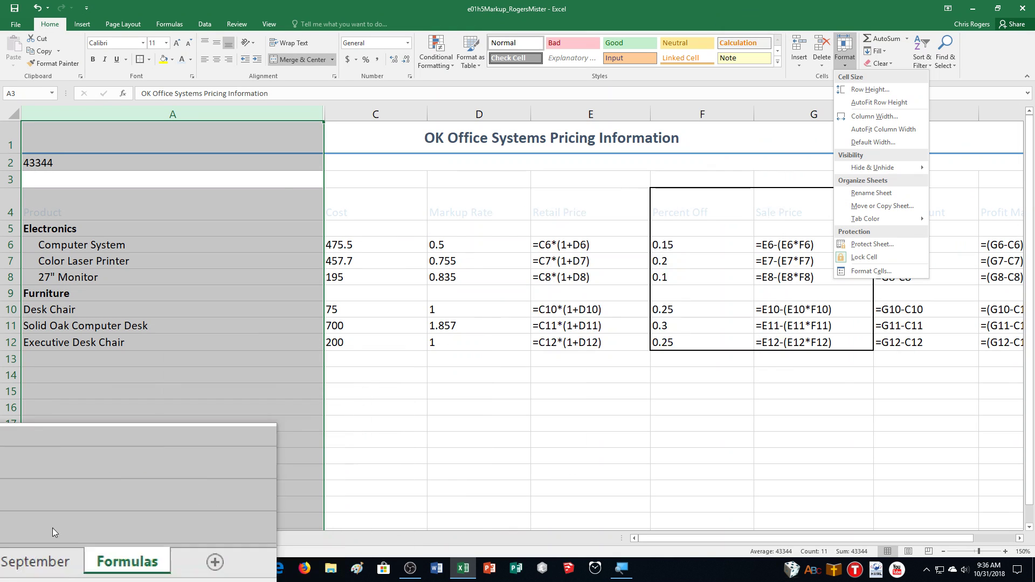
pyautogui.click(890, 114)
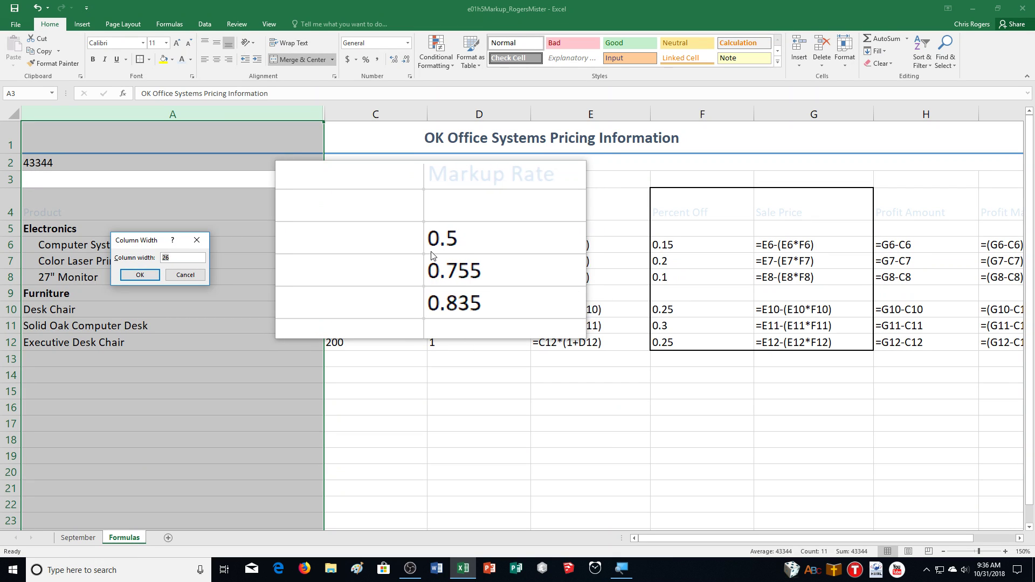
pyautogui.write('13')
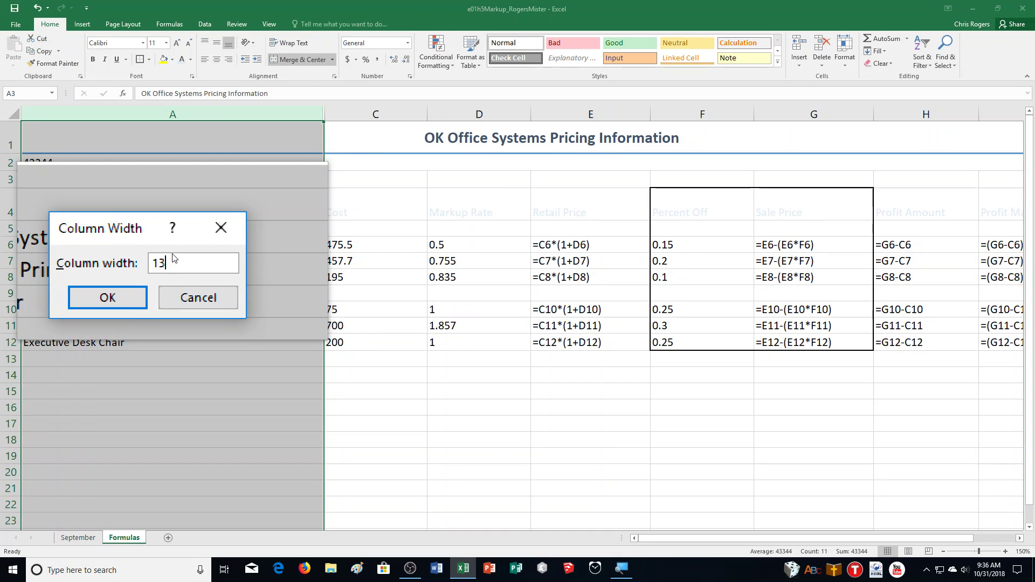
pyautogui.press('Return')
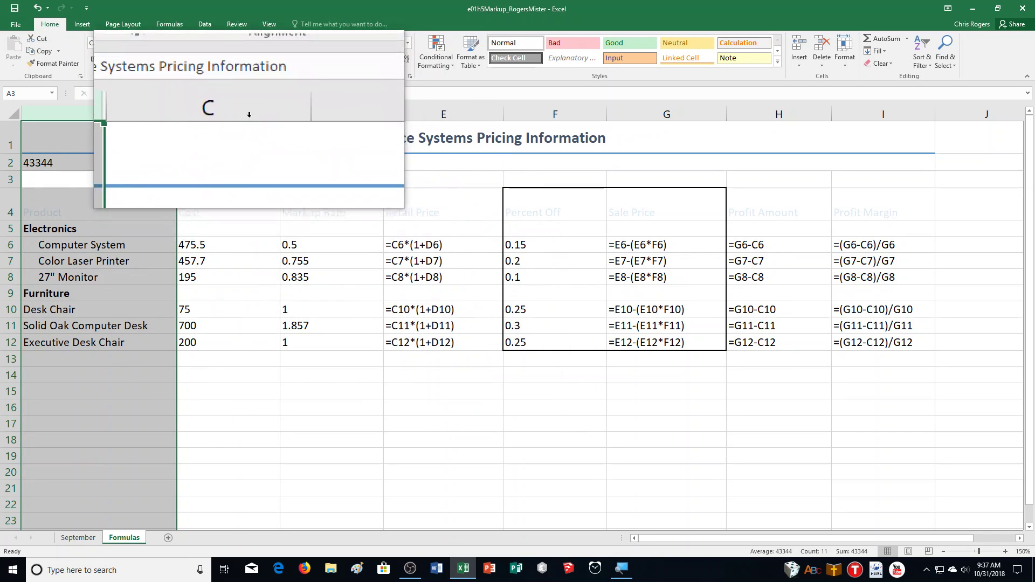
# Step: Set columns C and D on the Formulas sheet to a column width of 6
pyautogui.moveTo(249, 114); pyautogui.dragTo(304, 111)
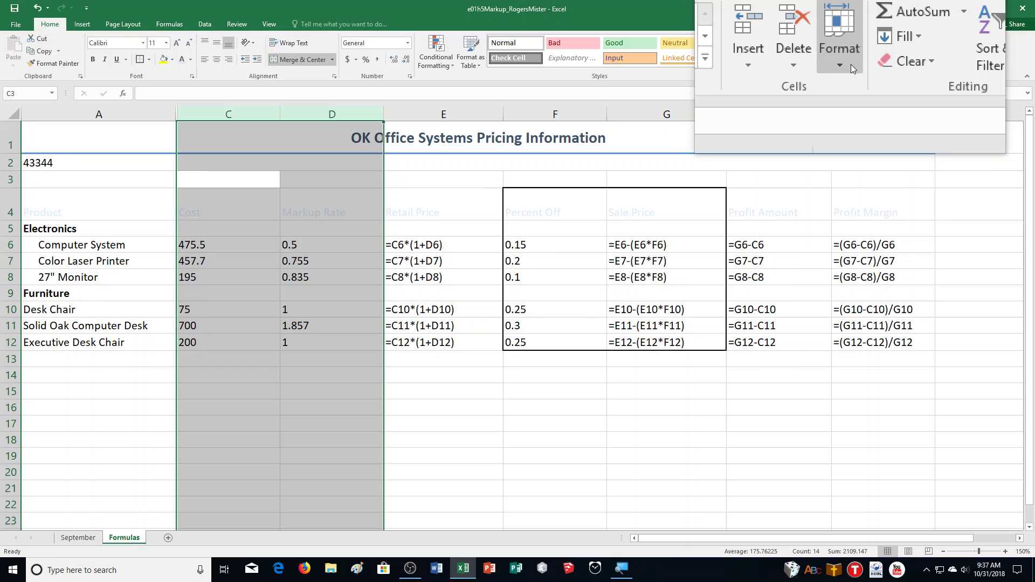
pyautogui.click(851, 64)
pyautogui.click(866, 124)
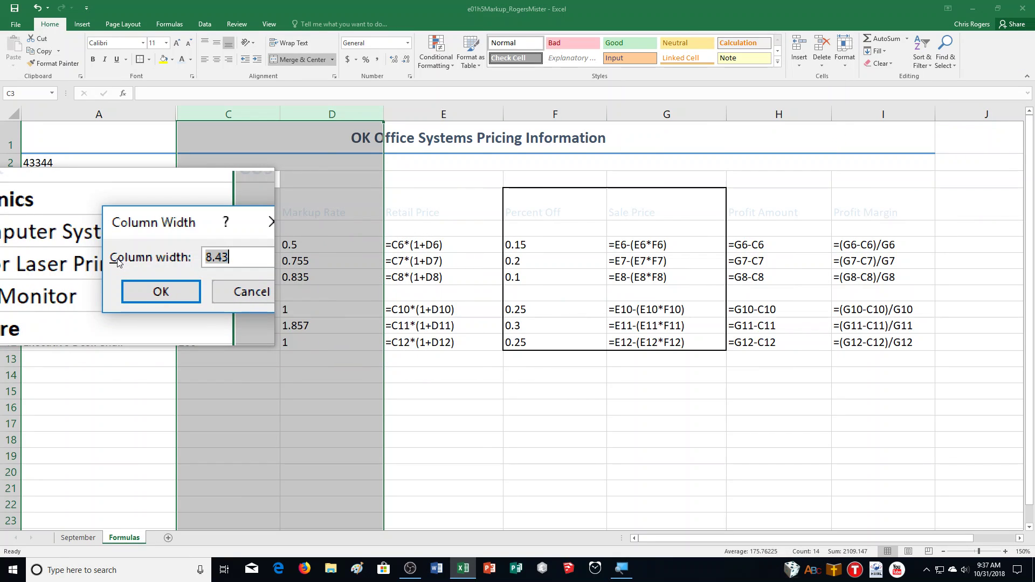
pyautogui.write('6')
pyautogui.press('Return')
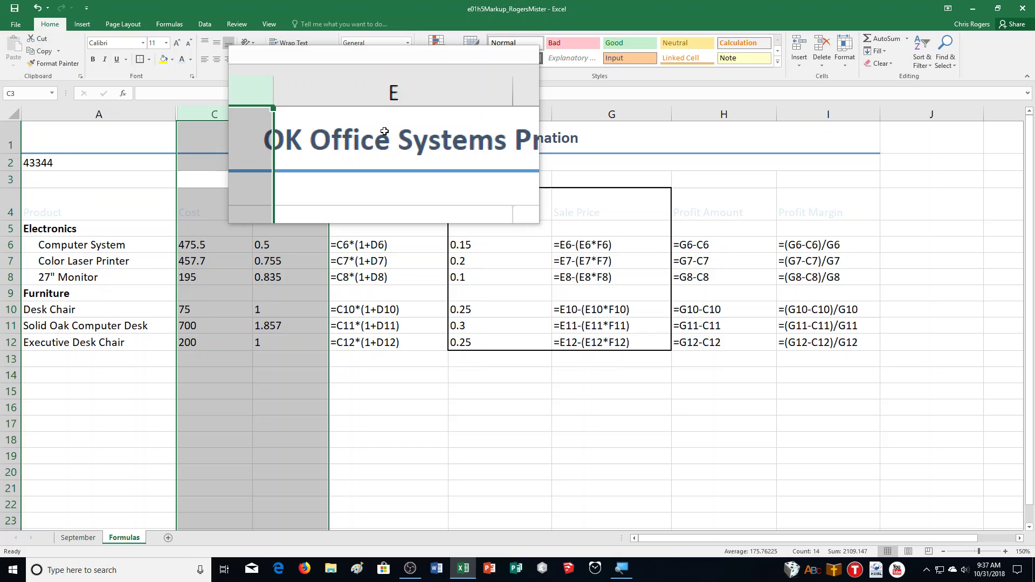
# Step: Select columns E and G through I and give them a column width of 7
pyautogui.click(394, 113)
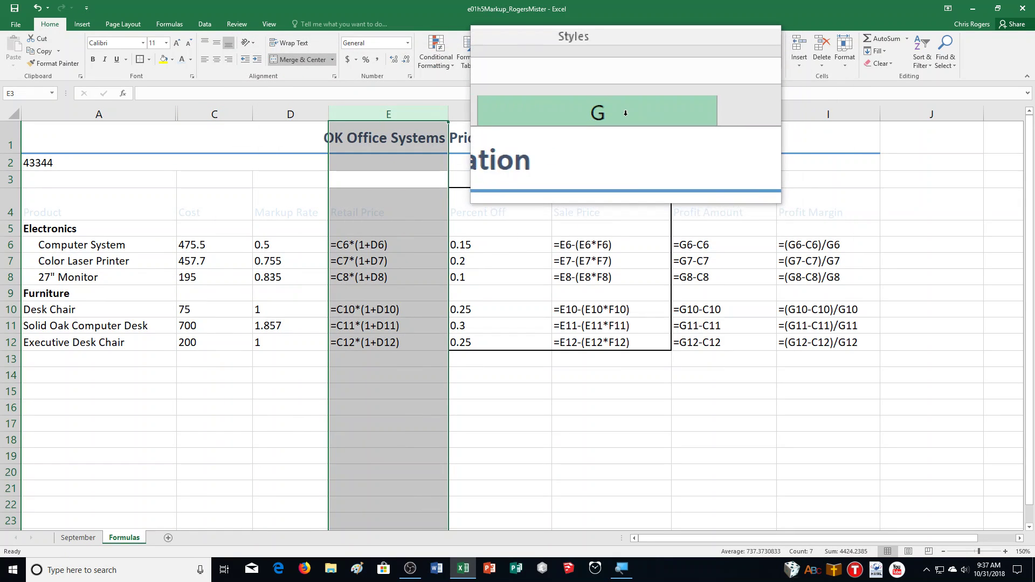
pyautogui.keyDown('ctrl'); pyautogui.click(625, 113); pyautogui.keyUp('ctrl')
pyautogui.moveTo(625, 113); pyautogui.dragTo(802, 112)
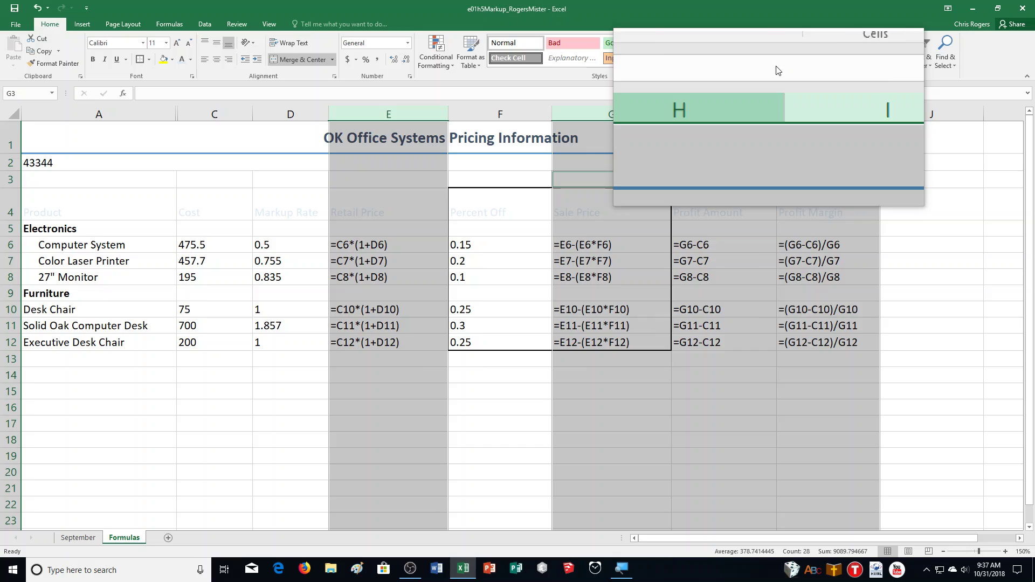
pyautogui.click(845, 58)
pyautogui.click(856, 116)
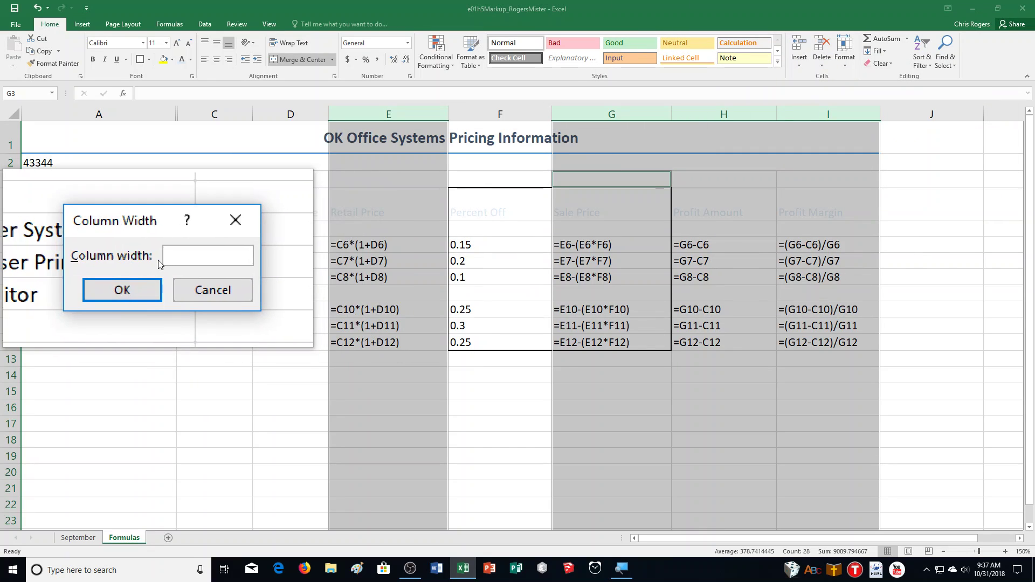
pyautogui.press('Return')
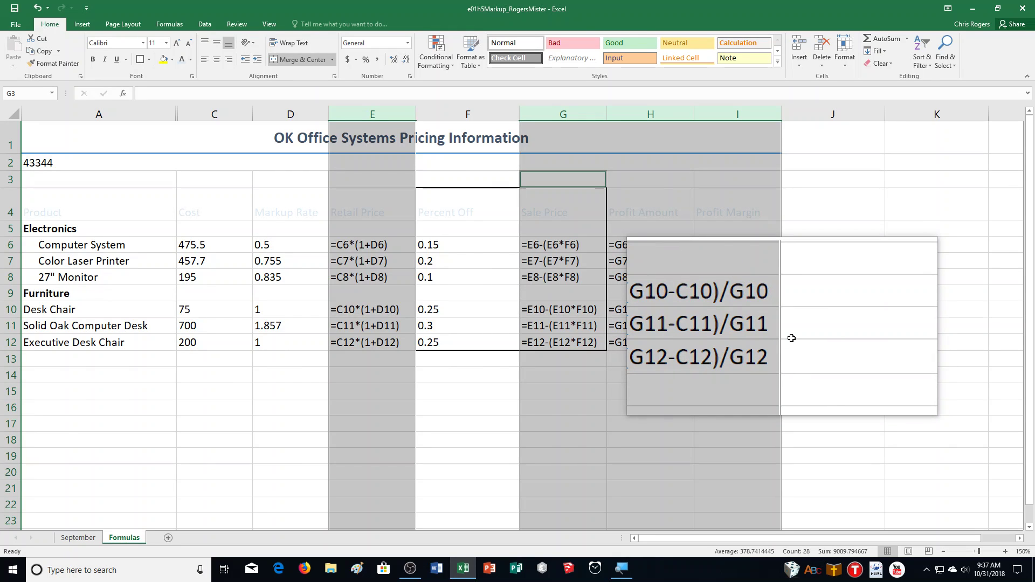
# Step: Set column F to a column width of 5, then deselect the column
pyautogui.click(459, 112)
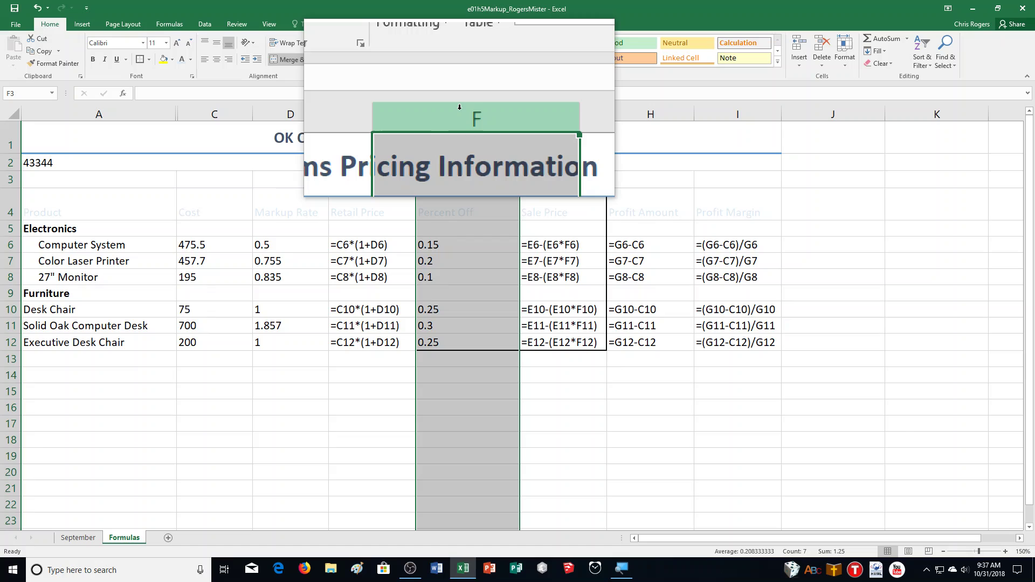
pyautogui.rightClick(459, 111)
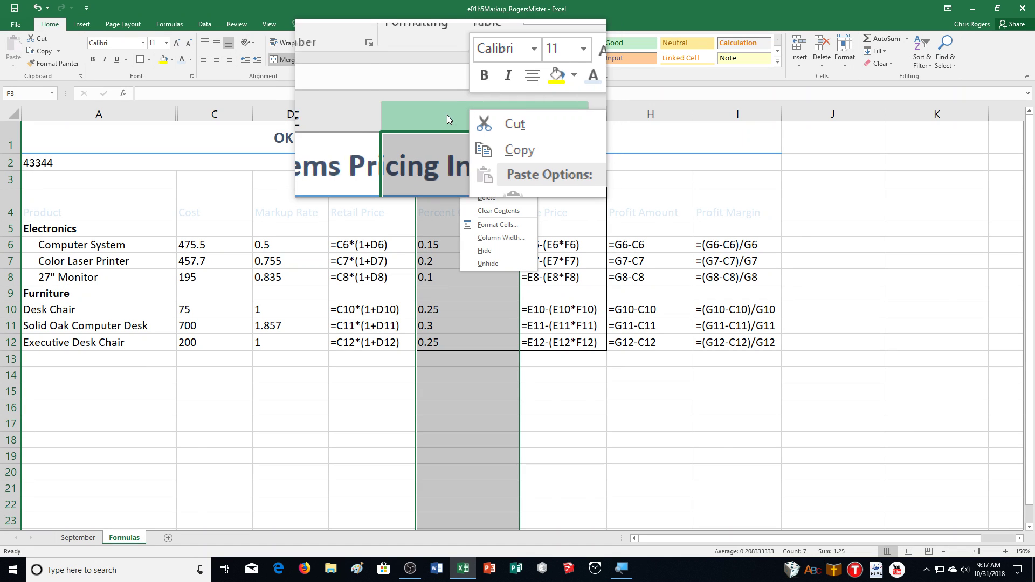
pyautogui.click(503, 237)
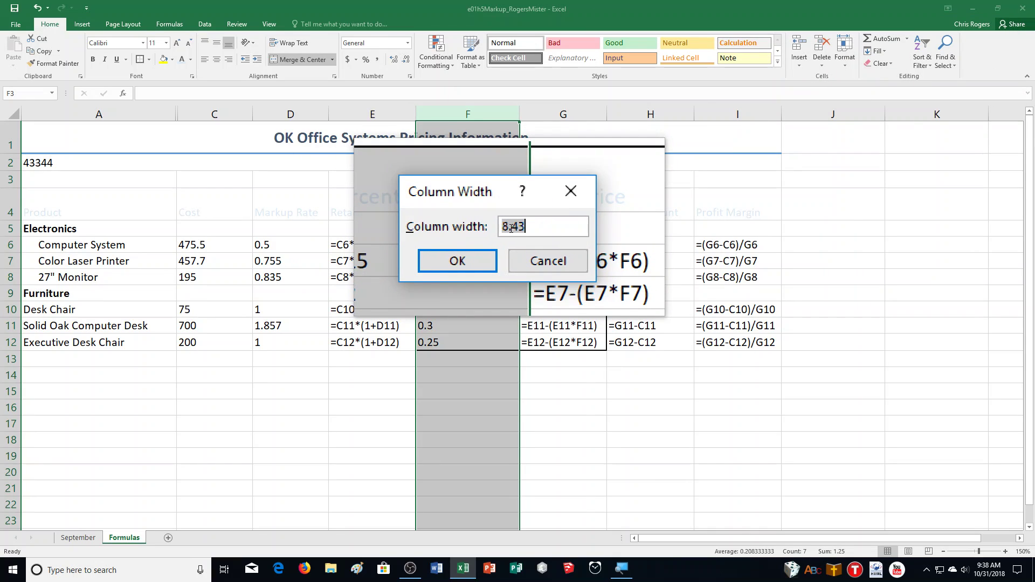
pyautogui.write('5')
pyautogui.press('Return')
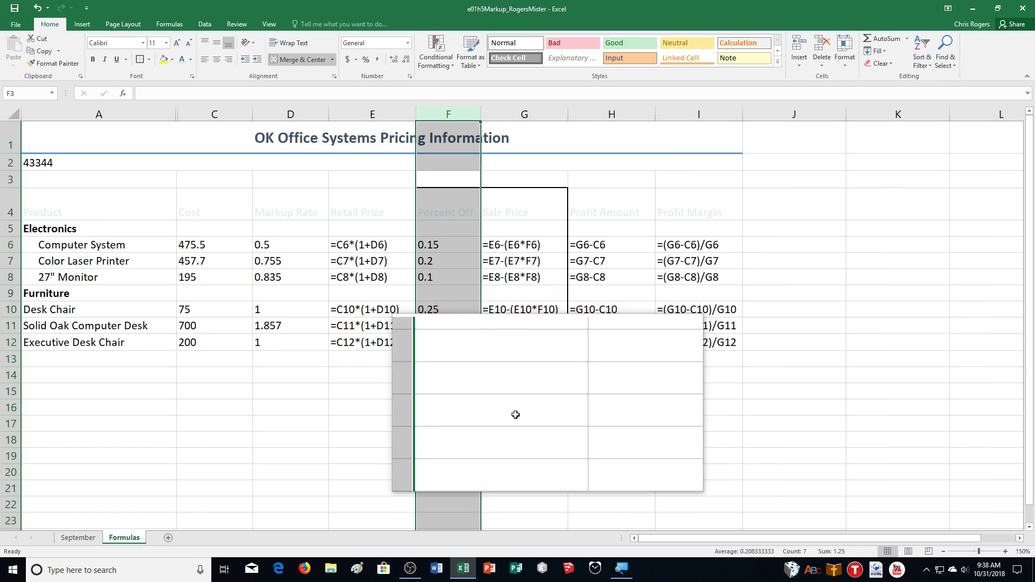
pyautogui.click(350, 404)
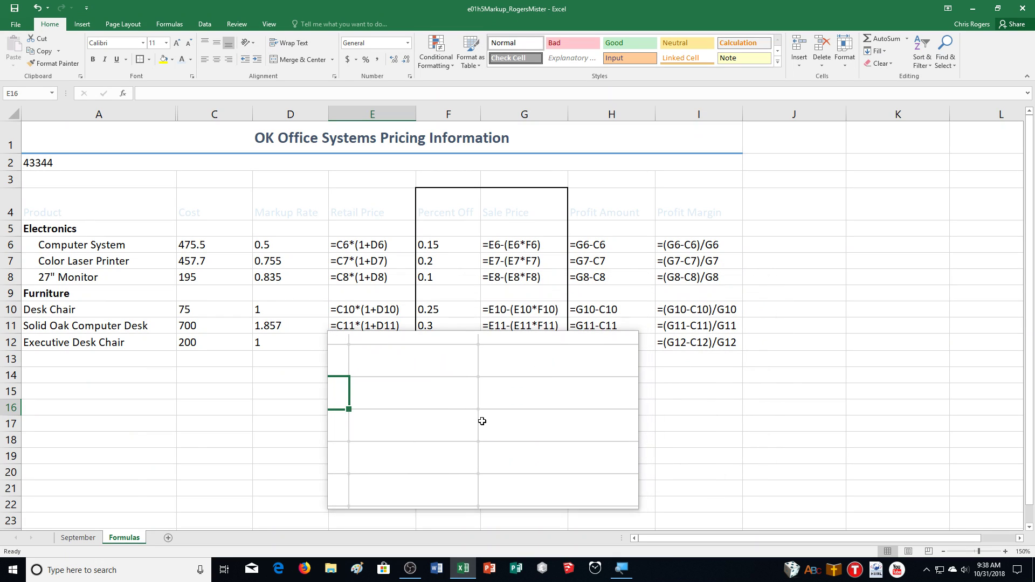
# Step: Select the September sheet and group it with the Formulas sheet
pyautogui.click(82, 539)
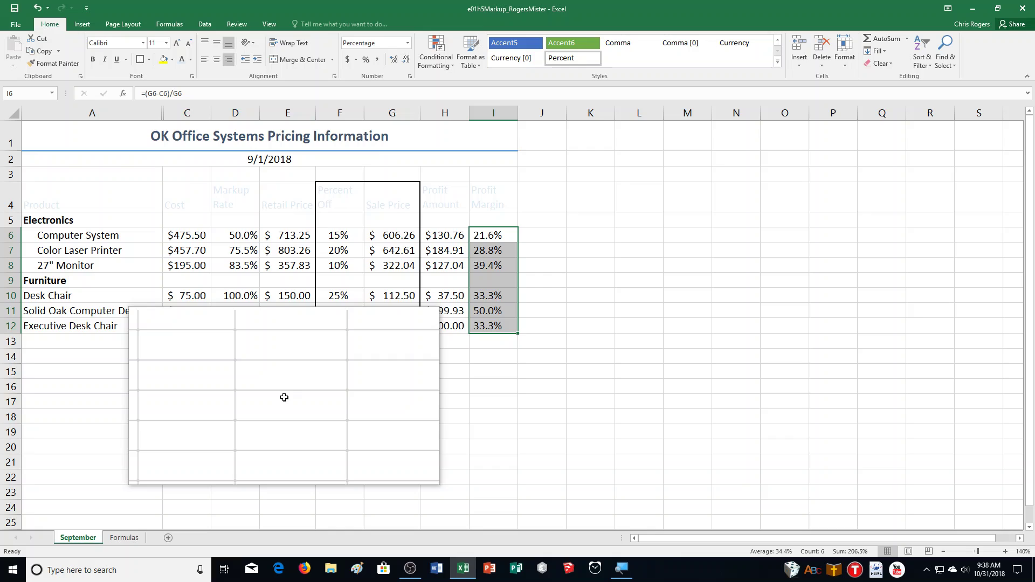
pyautogui.keyDown('ctrl'); pyautogui.click(125, 540); pyautogui.keyUp('ctrl')
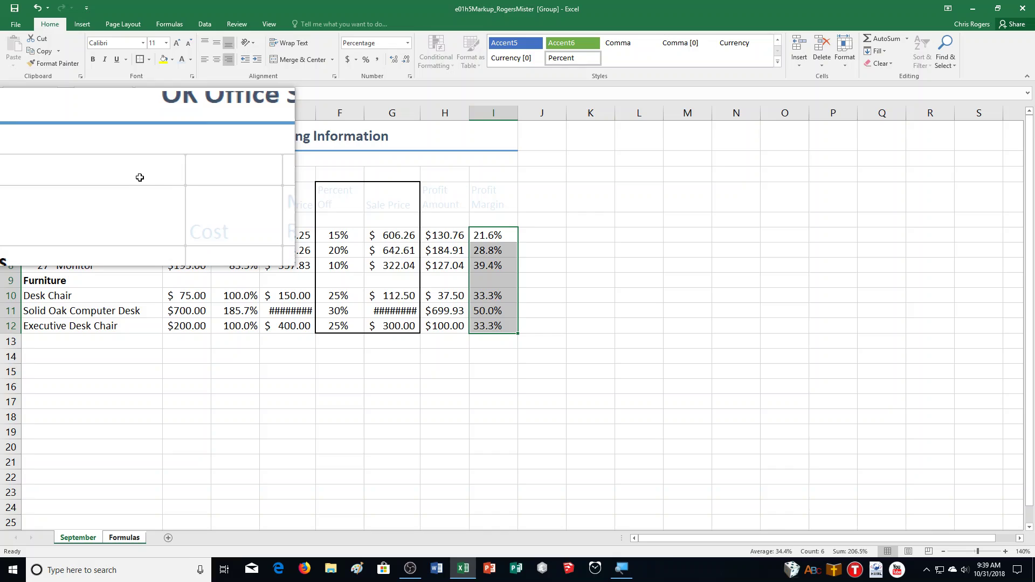
# Step: Set the grouped sheets' page orientation to Landscape
pyautogui.click(123, 23)
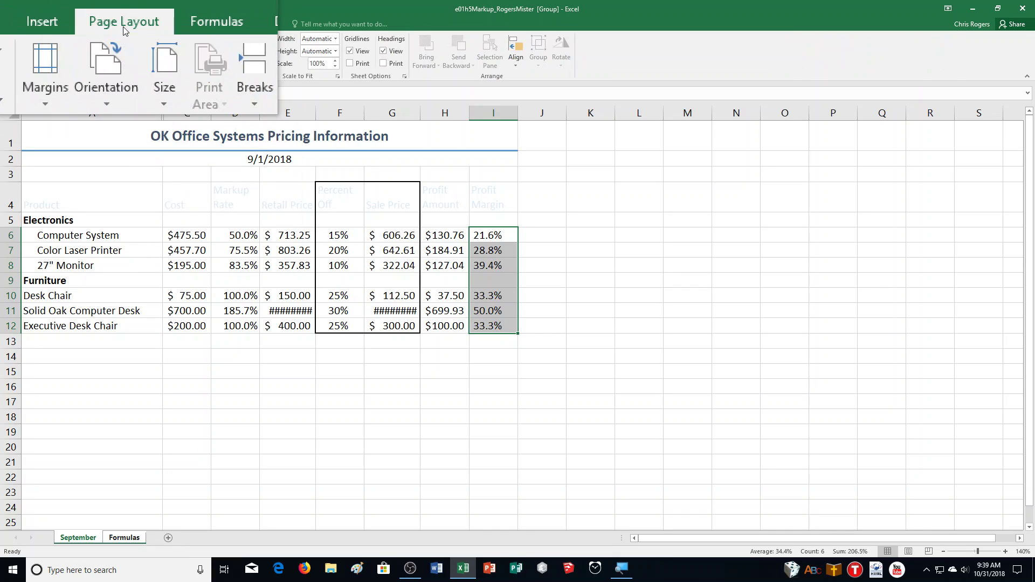
pyautogui.click(113, 56)
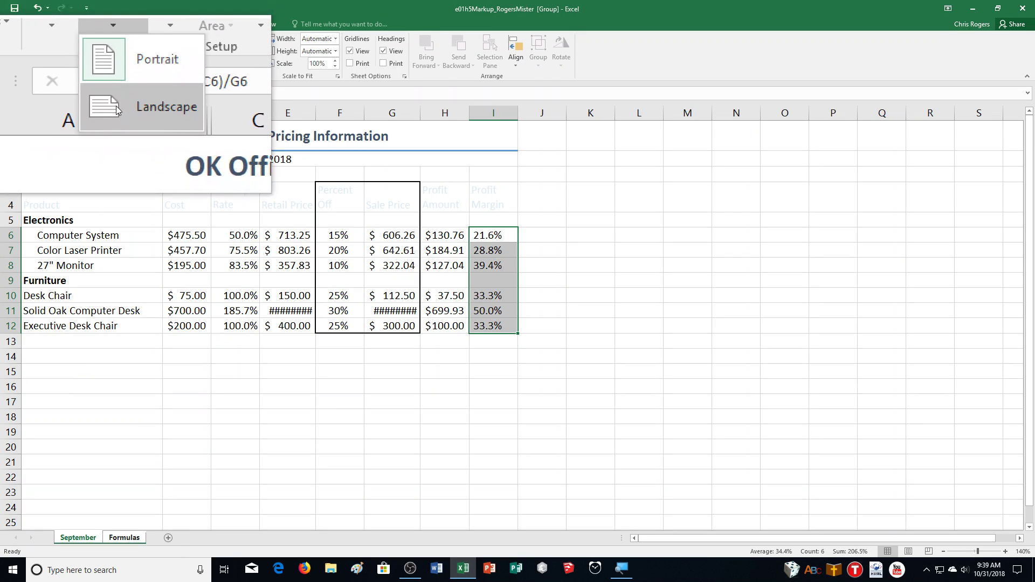
pyautogui.click(118, 109)
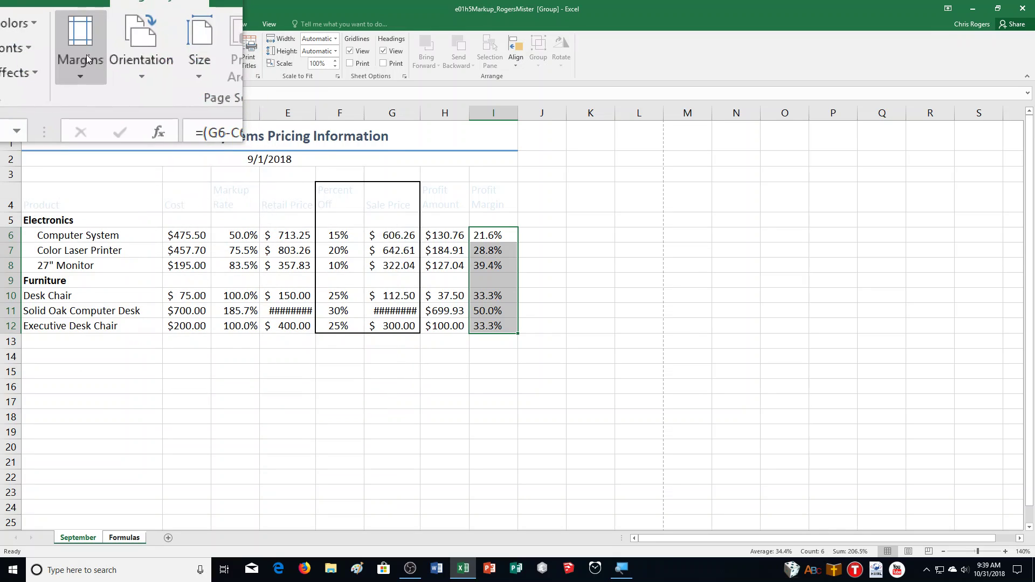
# Step: In Custom Margins, set a 1-inch top margin and center the sheets horizontally
pyautogui.click(87, 59)
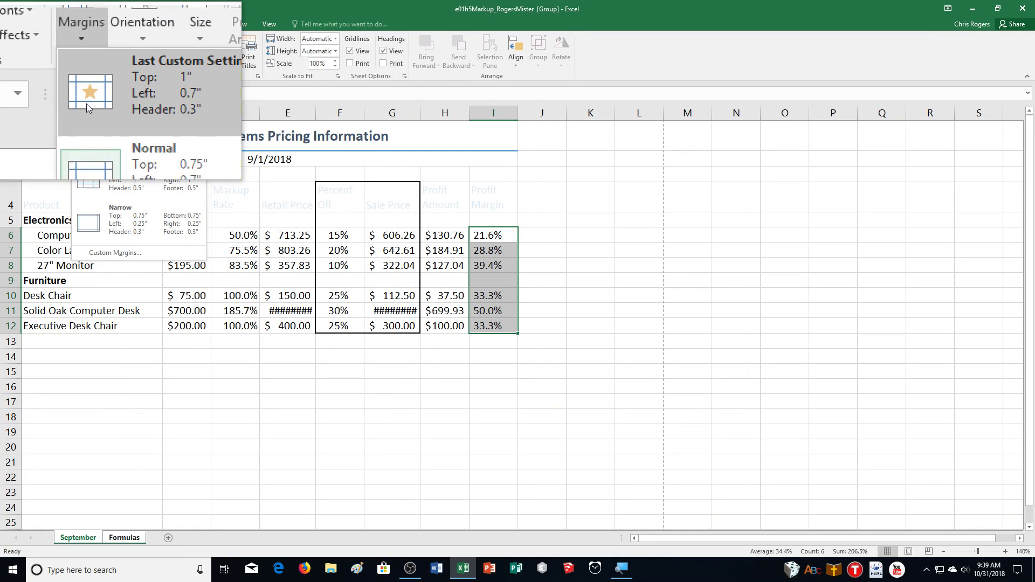
pyautogui.click(117, 253)
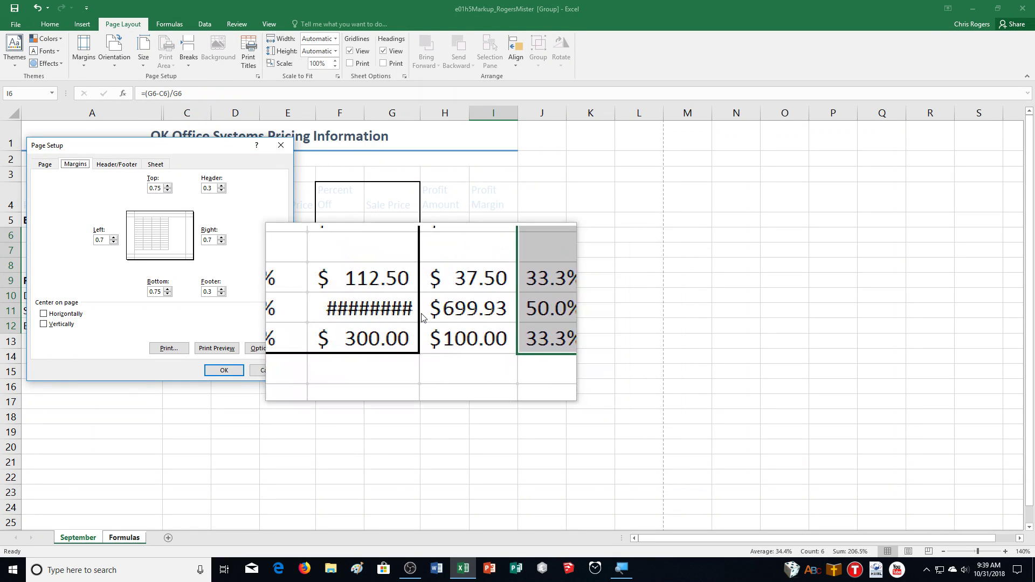
pyautogui.click(168, 186)
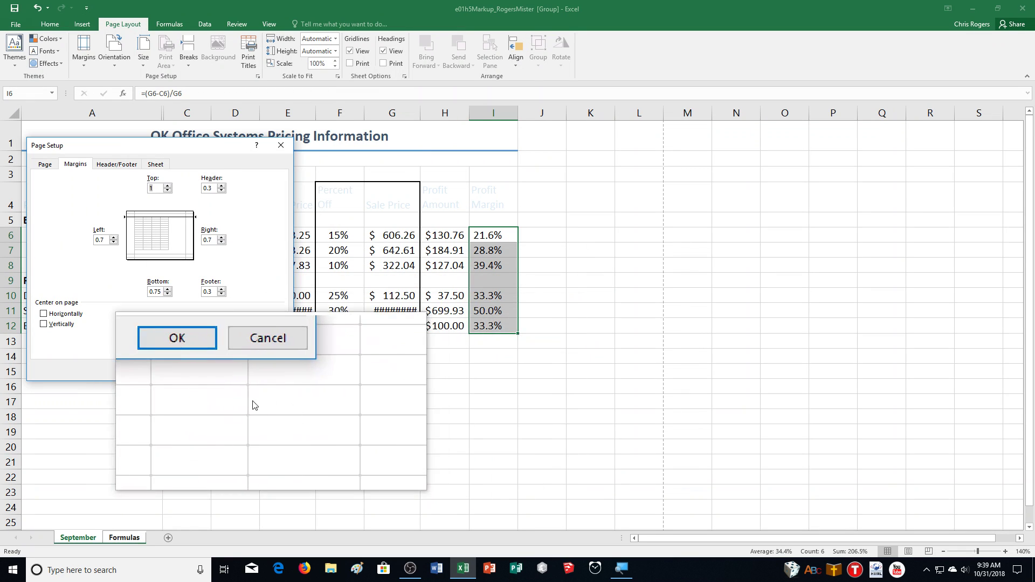
pyautogui.click(47, 317)
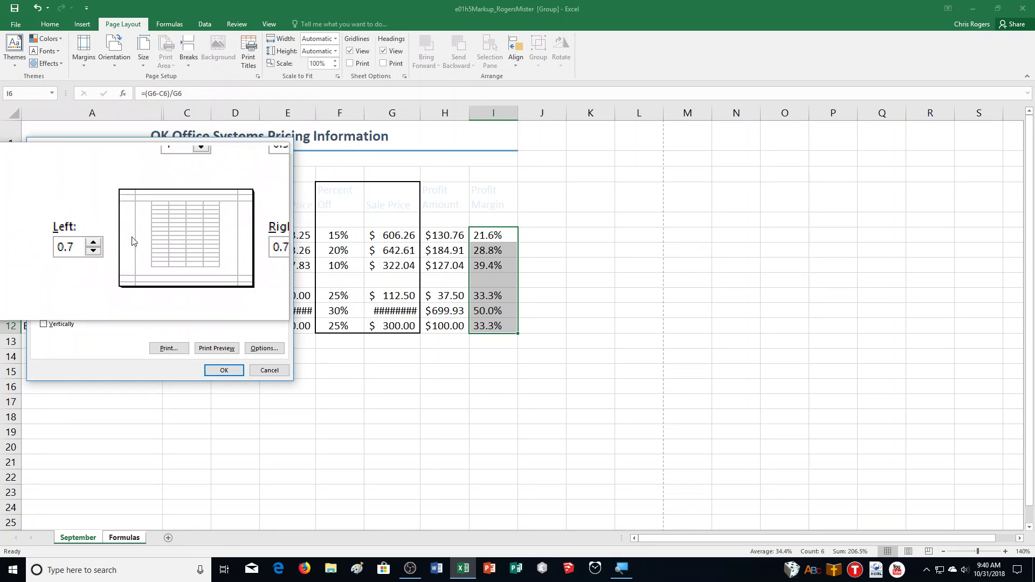
pyautogui.click(49, 169)
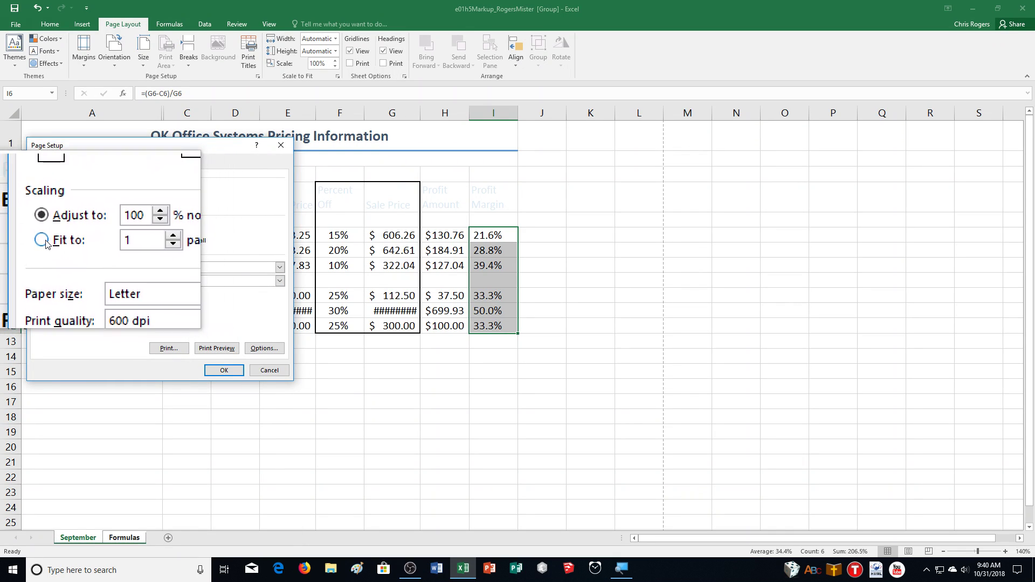
# Step: Scale the grouped sheets to fit 1 page wide by 1 page tall
pyautogui.click(59, 246)
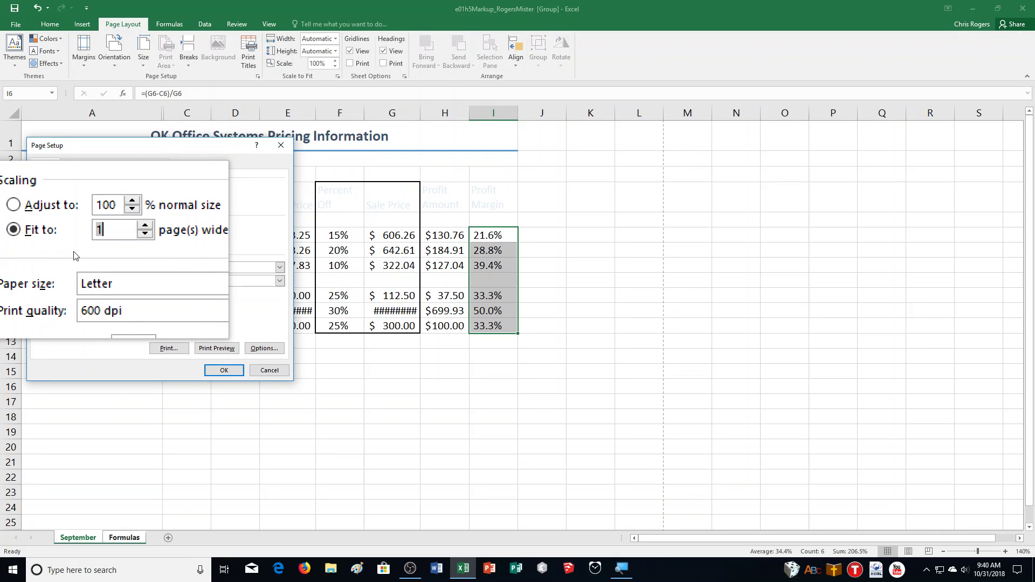
pyautogui.click(211, 370)
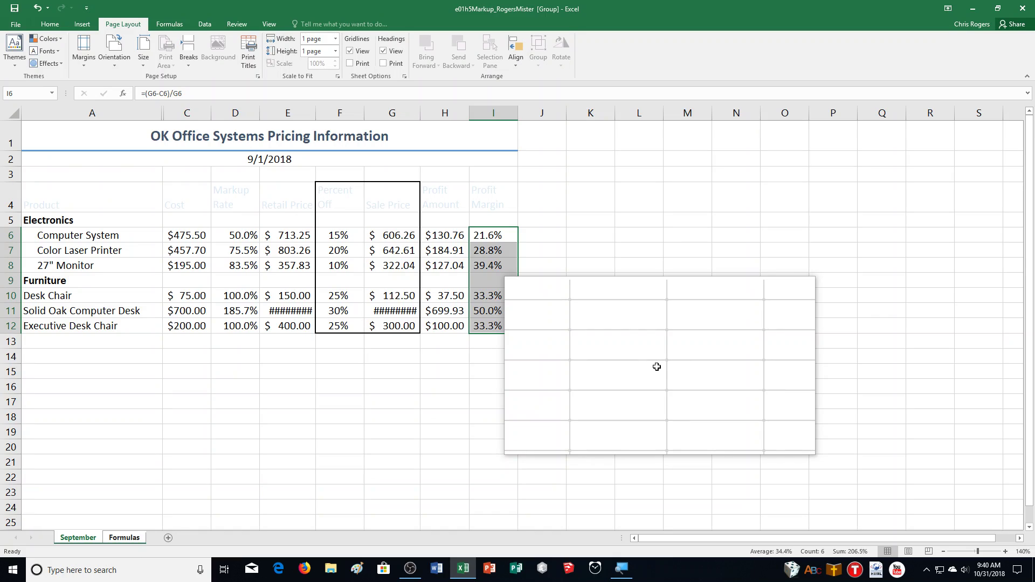
# Step: Bring up the Insert ribbon commands for the grouped sheets
pyautogui.moveTo(658, 365); pyautogui.dragTo(238, 412)
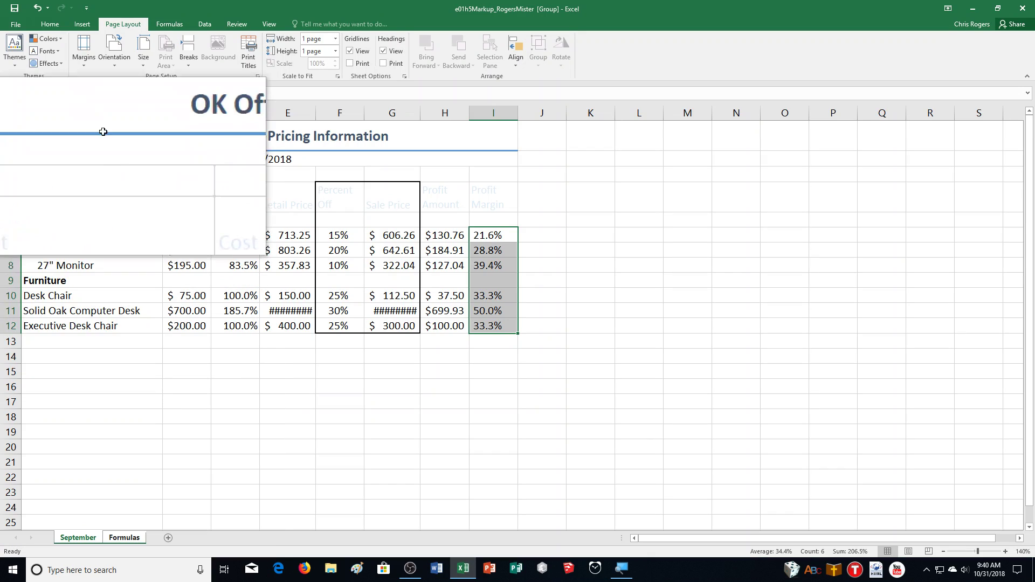
pyautogui.click(80, 25)
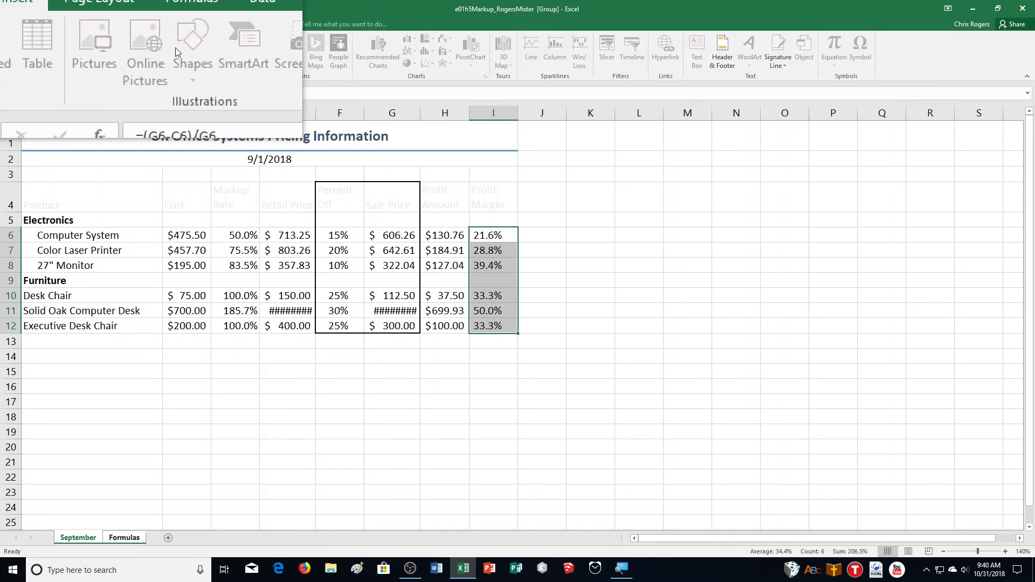
# Step: Enter the author's full name in the left section of the page header
pyautogui.click(728, 60)
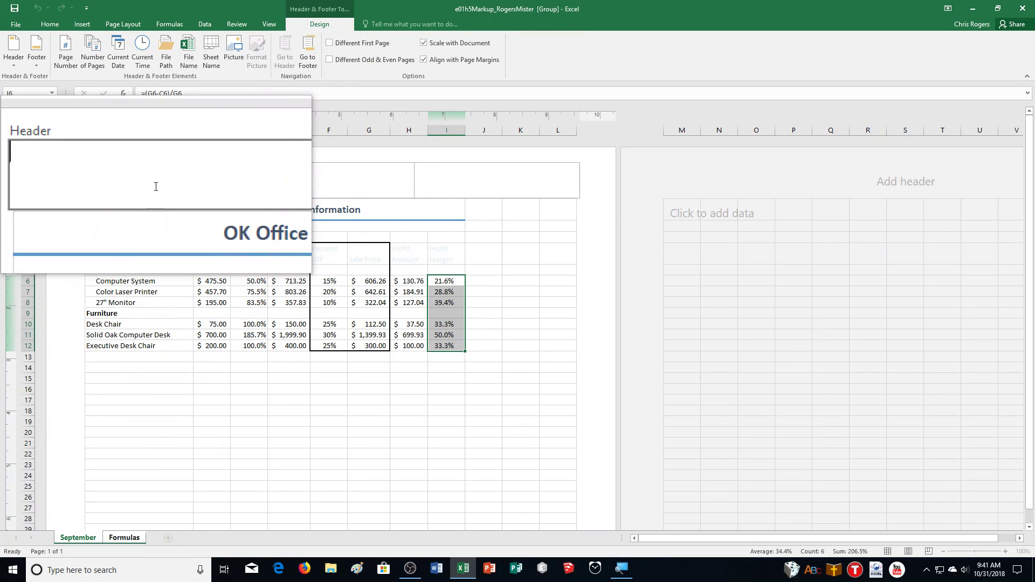
pyautogui.write('Mister Rogers')
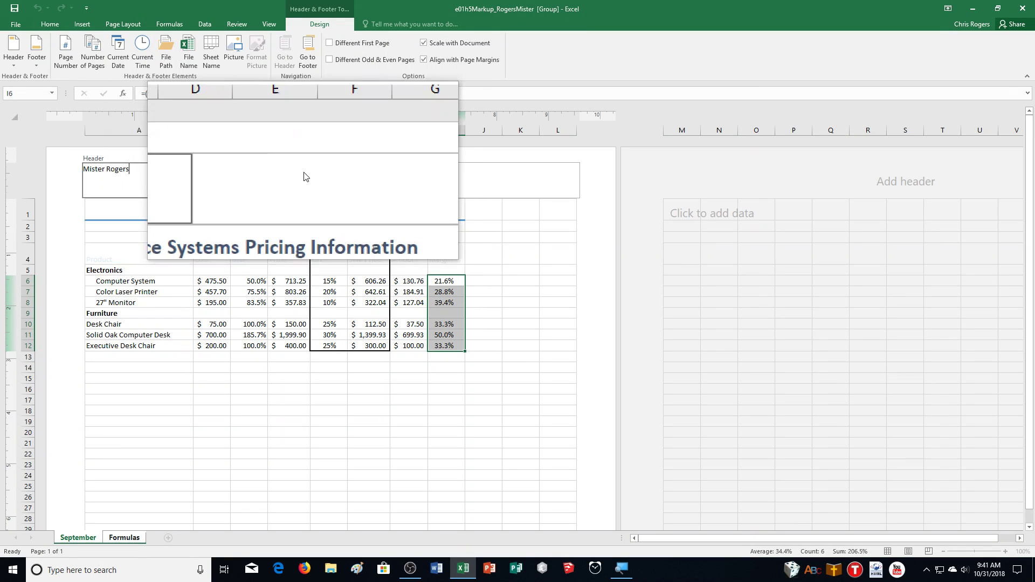
# Step: Put the sheet name (September) in the center header and the file name on the right
pyautogui.click(322, 180)
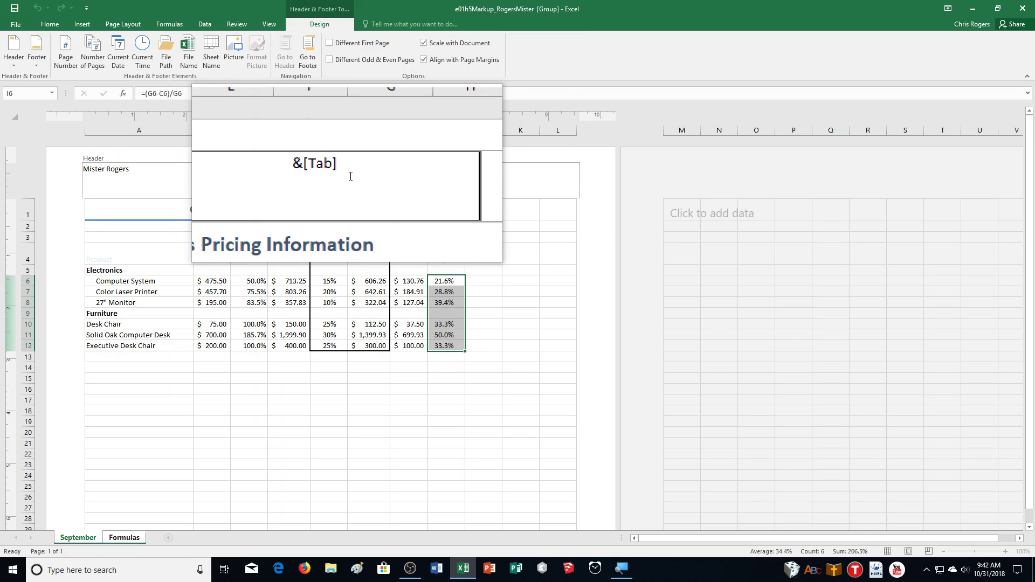
pyautogui.click(494, 188)
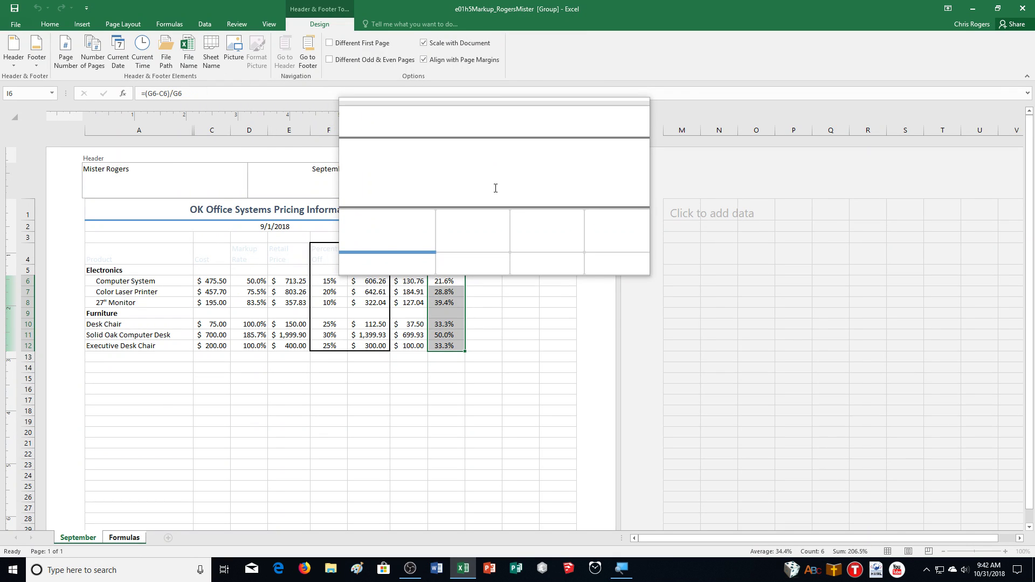
pyautogui.click(192, 63)
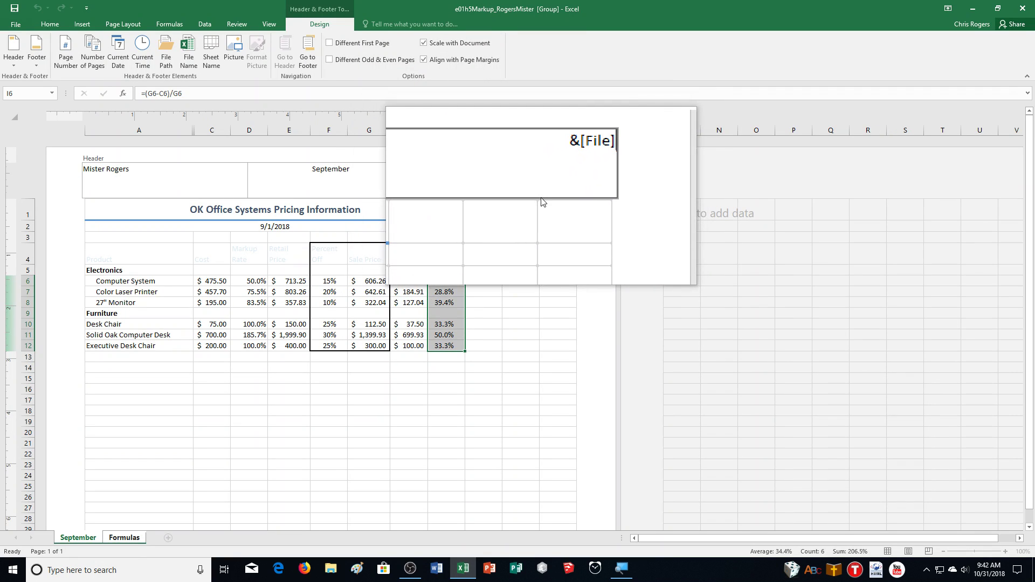
pyautogui.click(268, 293)
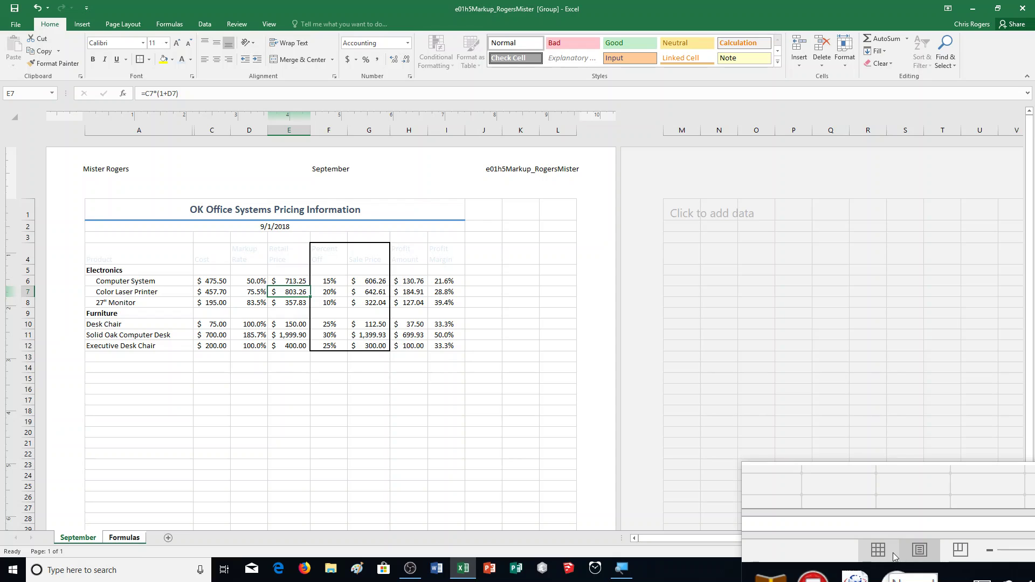
# Step: Switch the grouped sheets back to Normal view
pyautogui.click(892, 552)
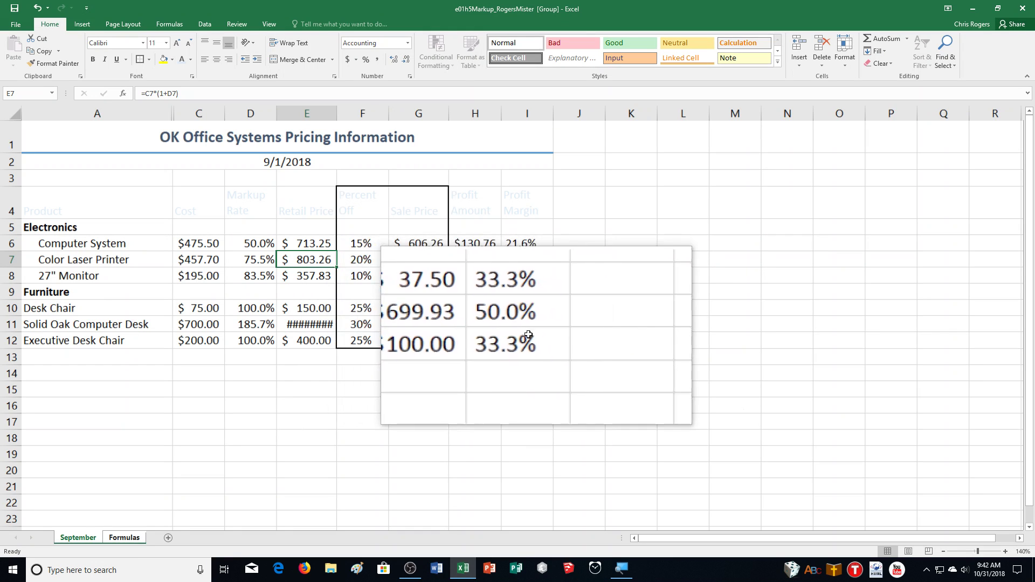
# Step: Run Spelling from the start of the sheet and confirm no errors were found
pyautogui.click(245, 27)
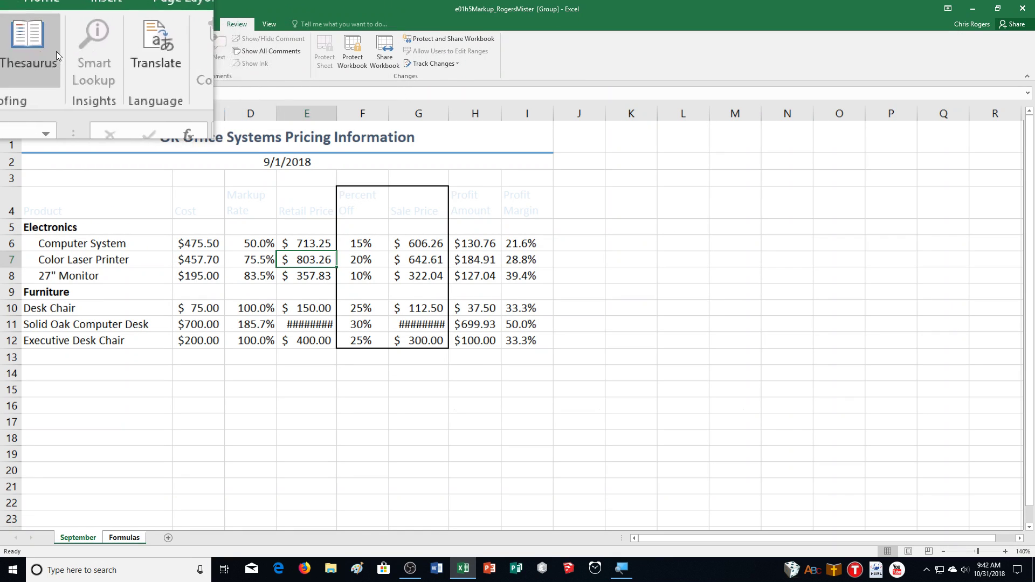
pyautogui.click(14, 51)
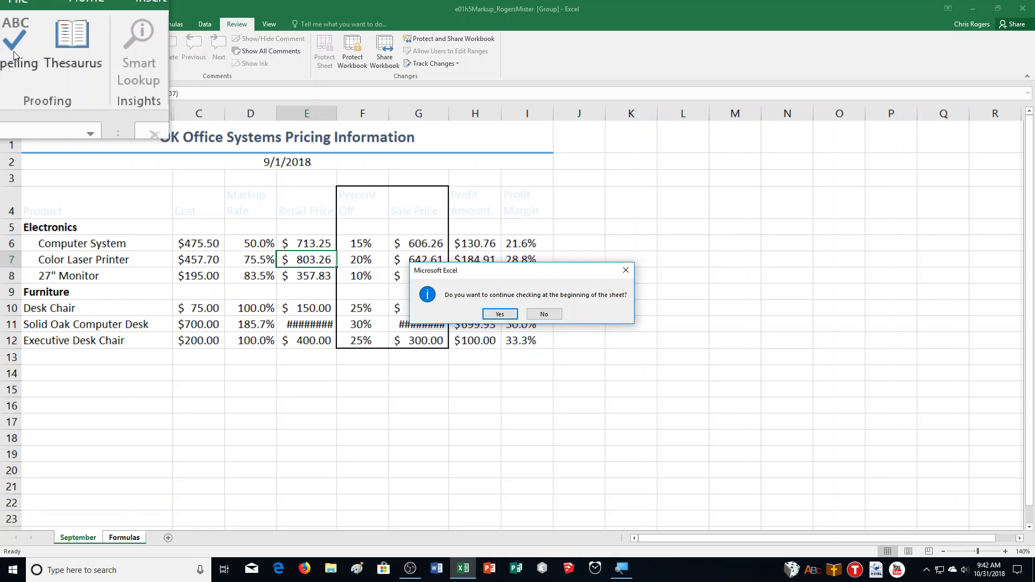
pyautogui.click(507, 317)
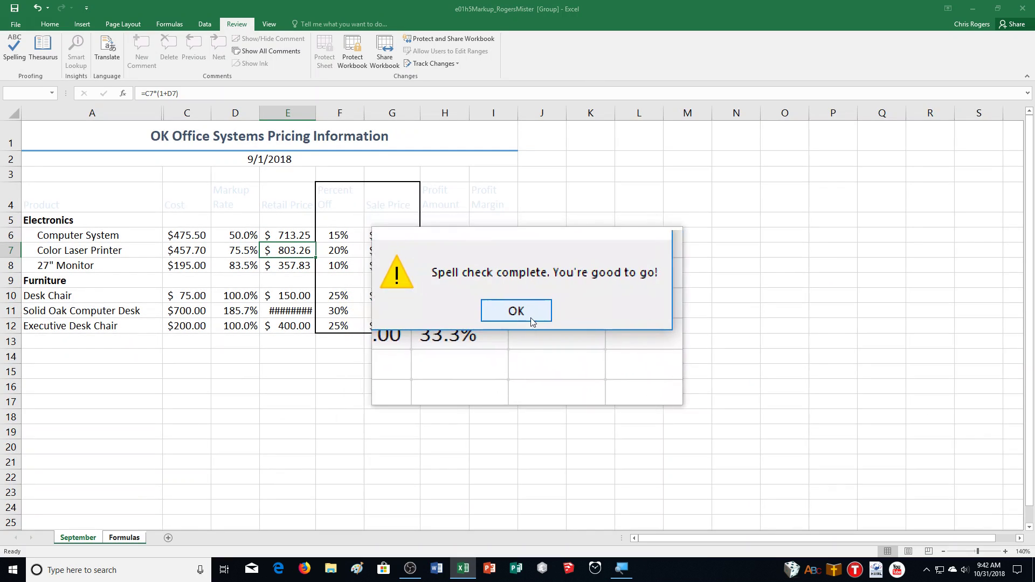
pyautogui.click(532, 314)
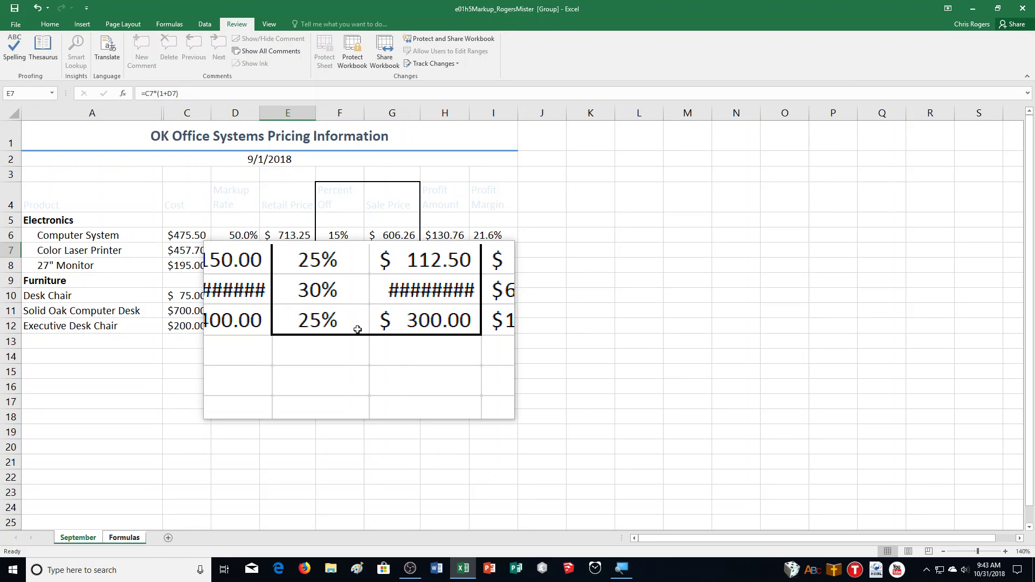
# Step: Save the workbook, then widen columns E and G to show $1,999.90 and $1,399.93
pyautogui.click(15, 9)
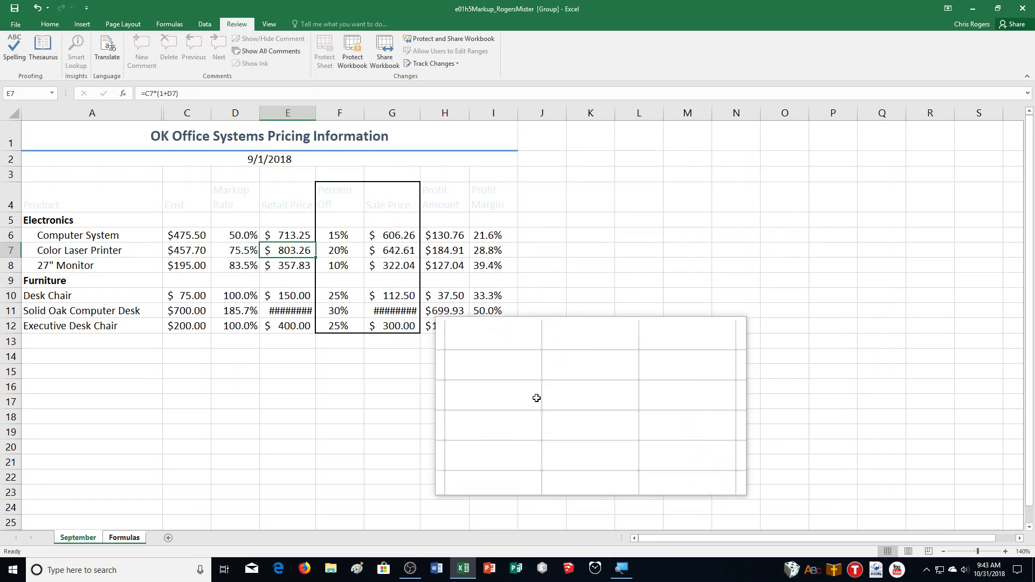
pyautogui.press('Down')
pyautogui.press('Down')
pyautogui.press('Down')
pyautogui.press('Down')
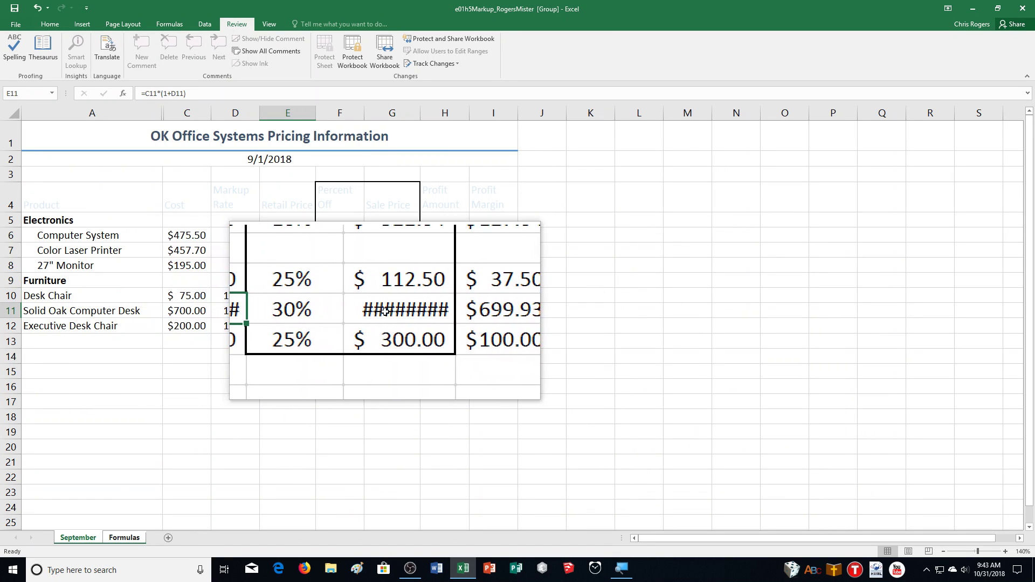
pyautogui.click(385, 310)
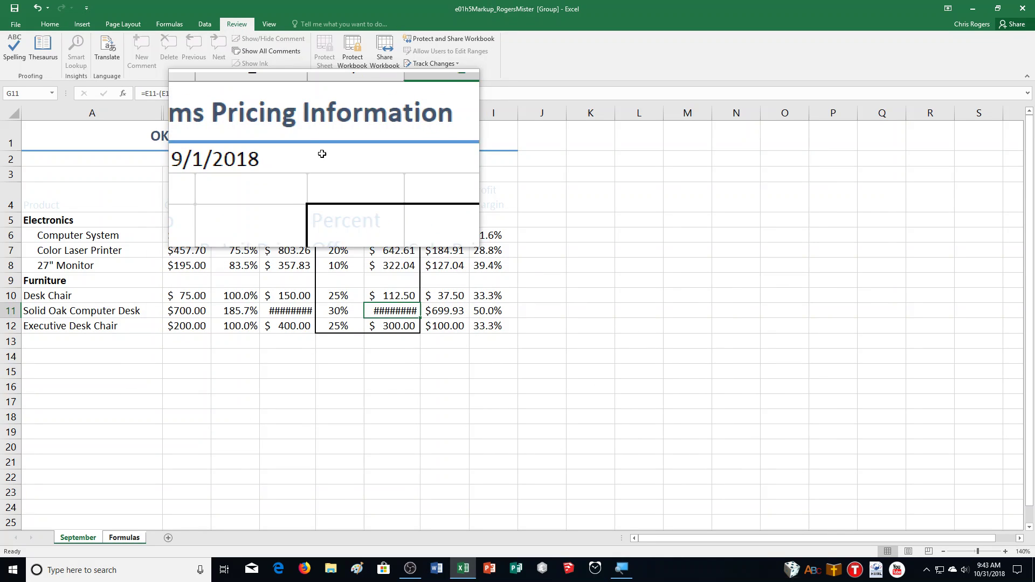
pyautogui.moveTo(315, 115); pyautogui.dragTo(316, 115)
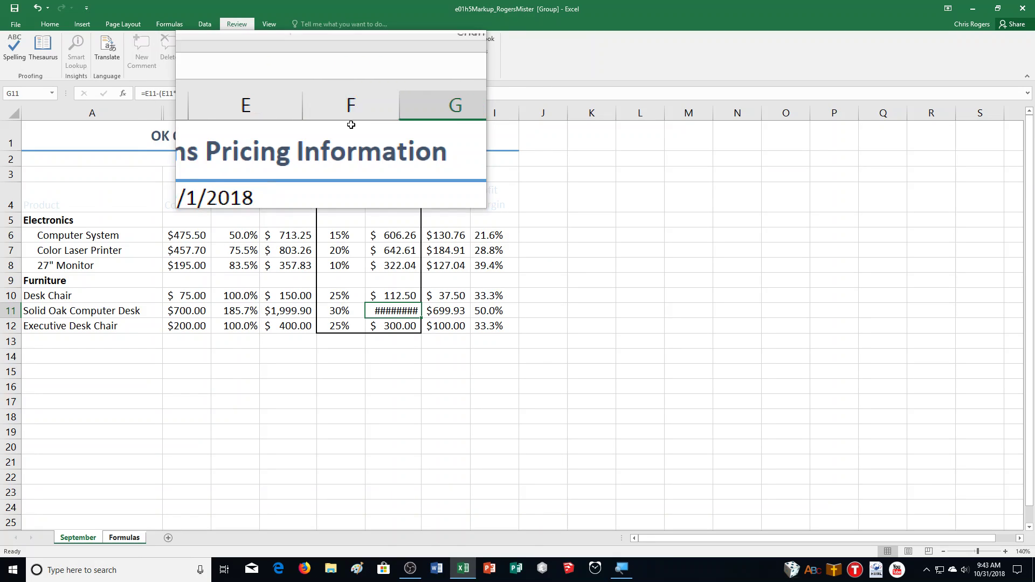
pyautogui.moveTo(422, 114); pyautogui.dragTo(423, 113)
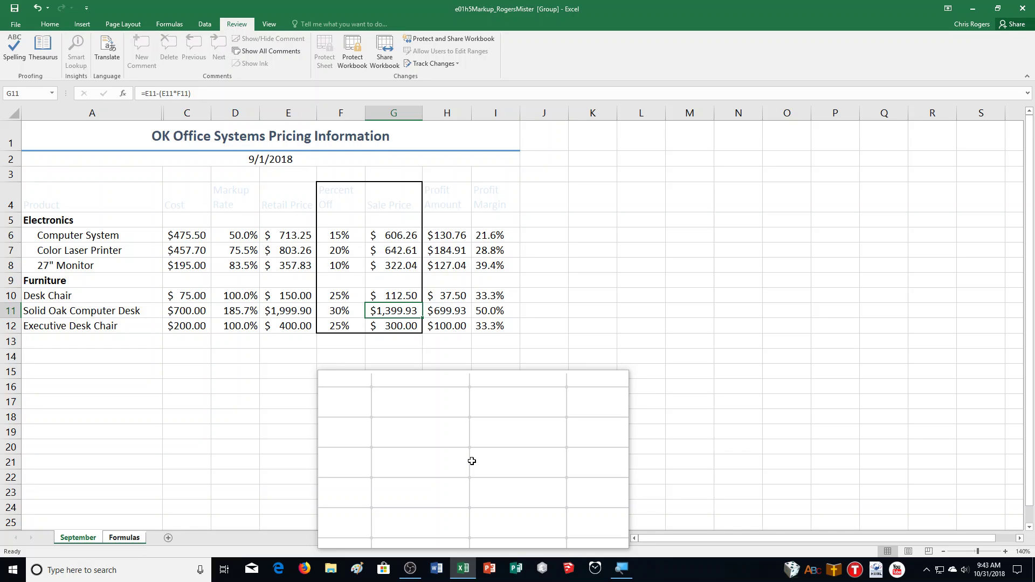
# Step: Open Print preview for the September sheet and select Microsoft Print to PDF as the printer
pyautogui.click(13, 24)
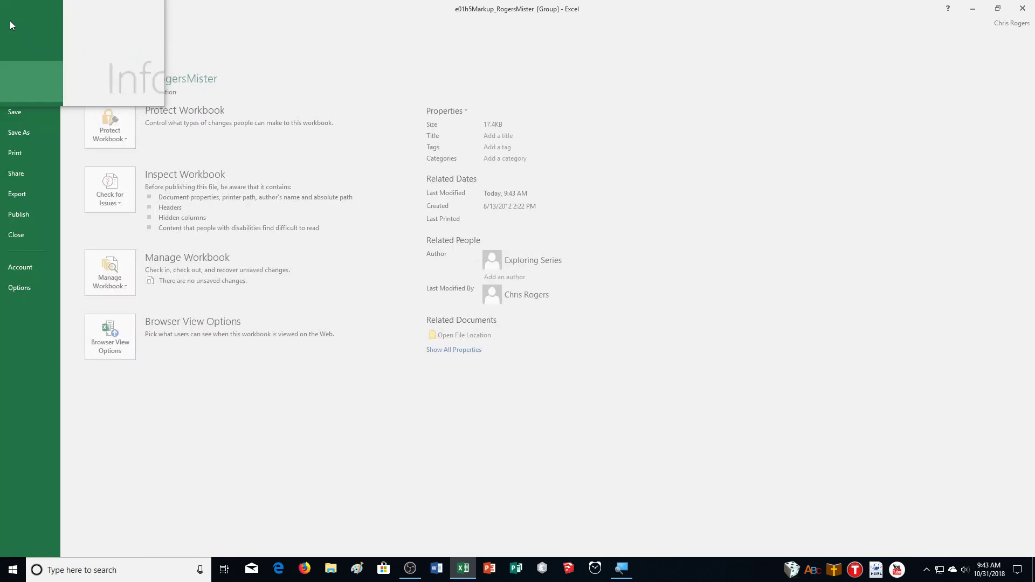
pyautogui.click(15, 153)
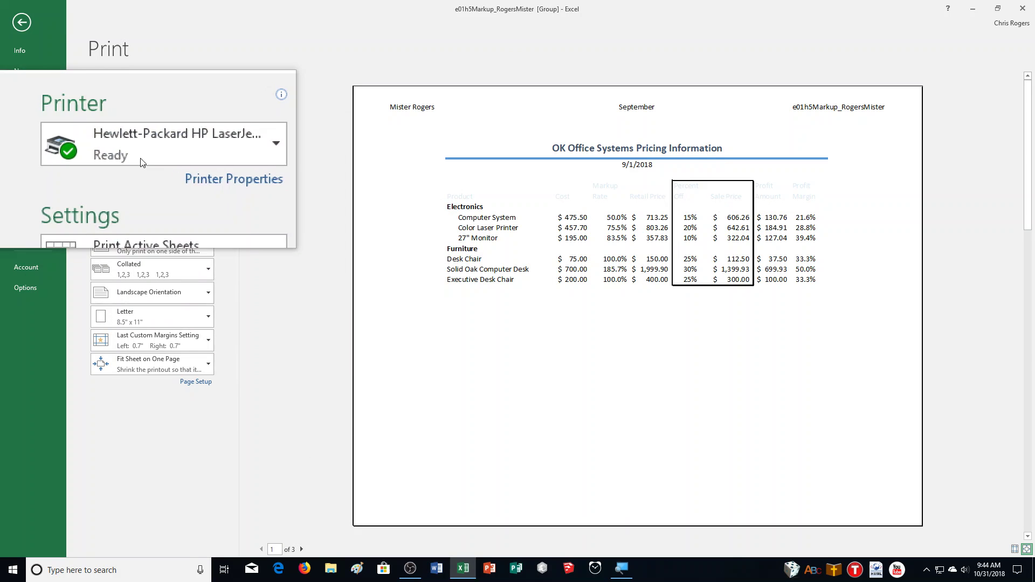
pyautogui.click(140, 151)
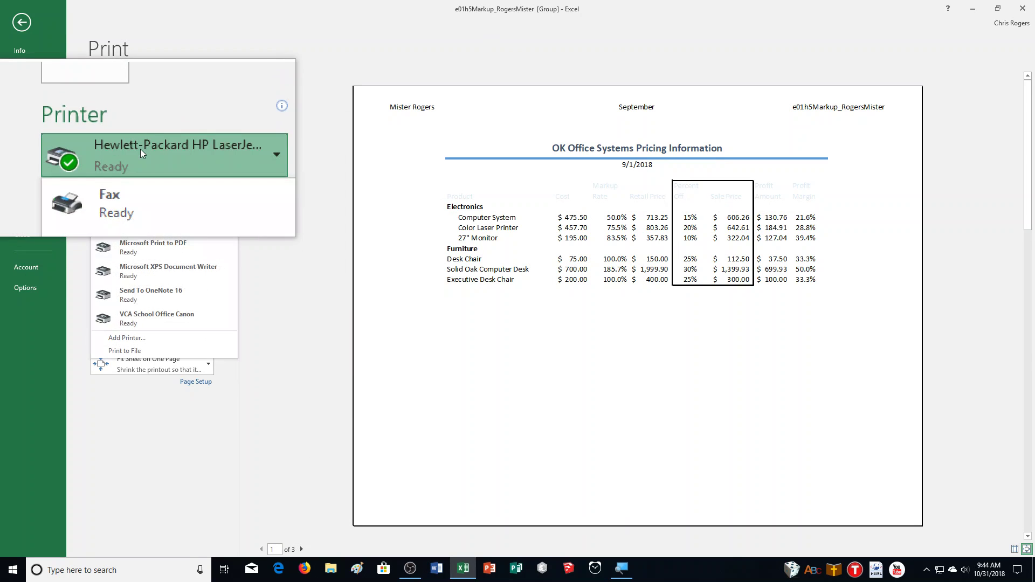
pyautogui.click(153, 248)
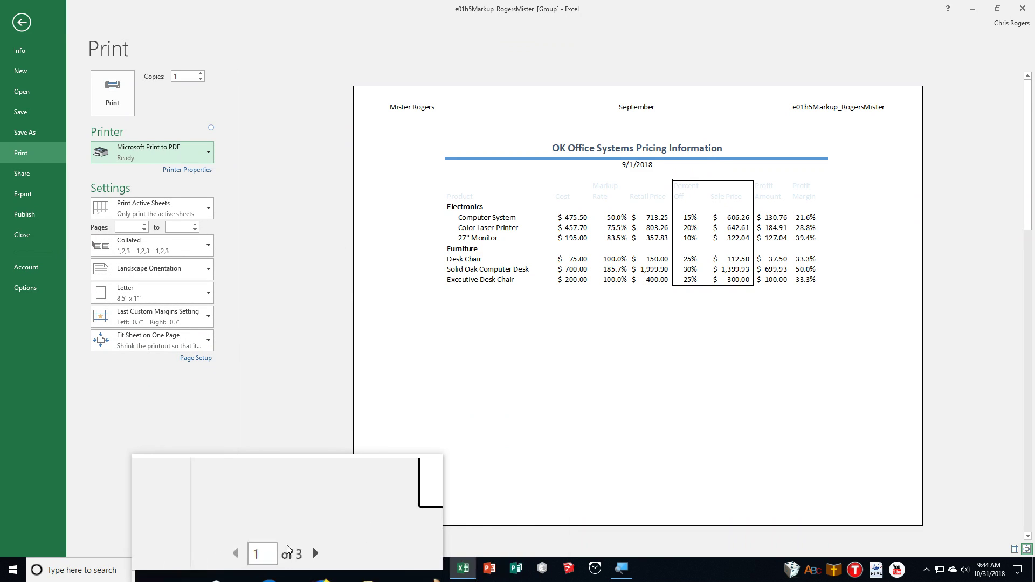
# Step: On page 2, set the Formulas sheet's scaling to Fit Sheet on One Page and exit Print preview
pyautogui.click(303, 551)
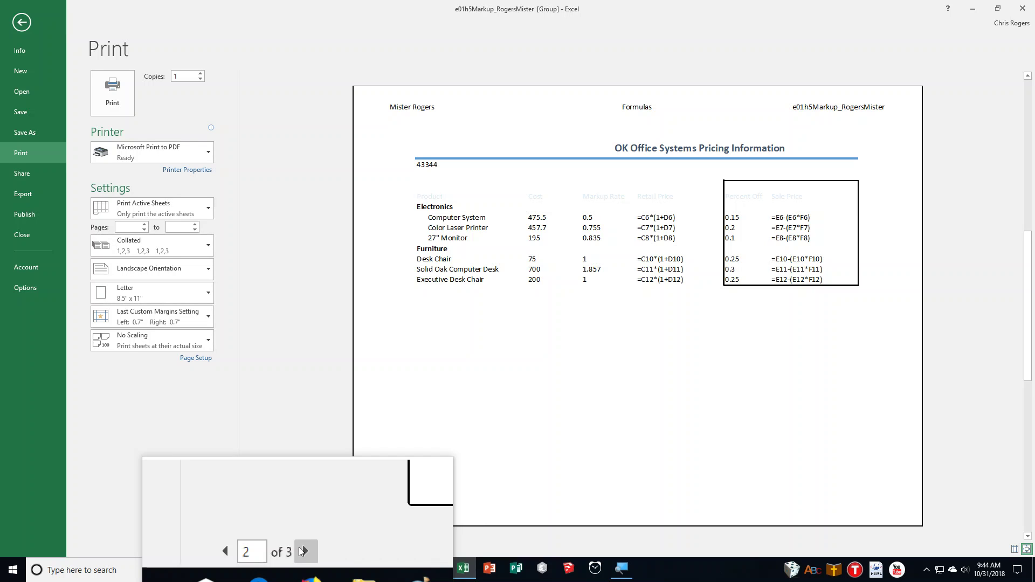
pyautogui.click(147, 342)
pyautogui.click(153, 395)
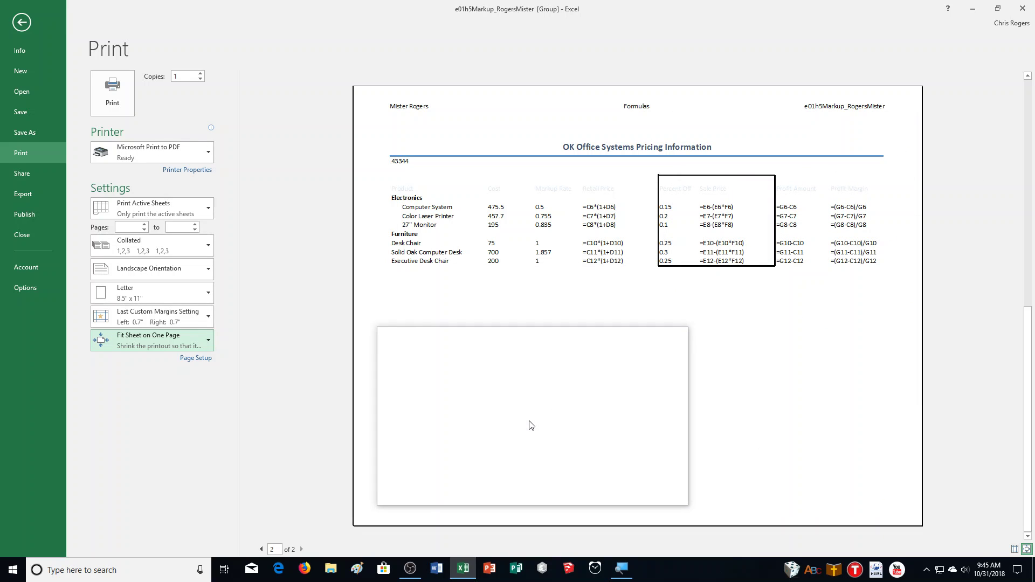
pyautogui.moveTo(526, 423); pyautogui.dragTo(376, 391)
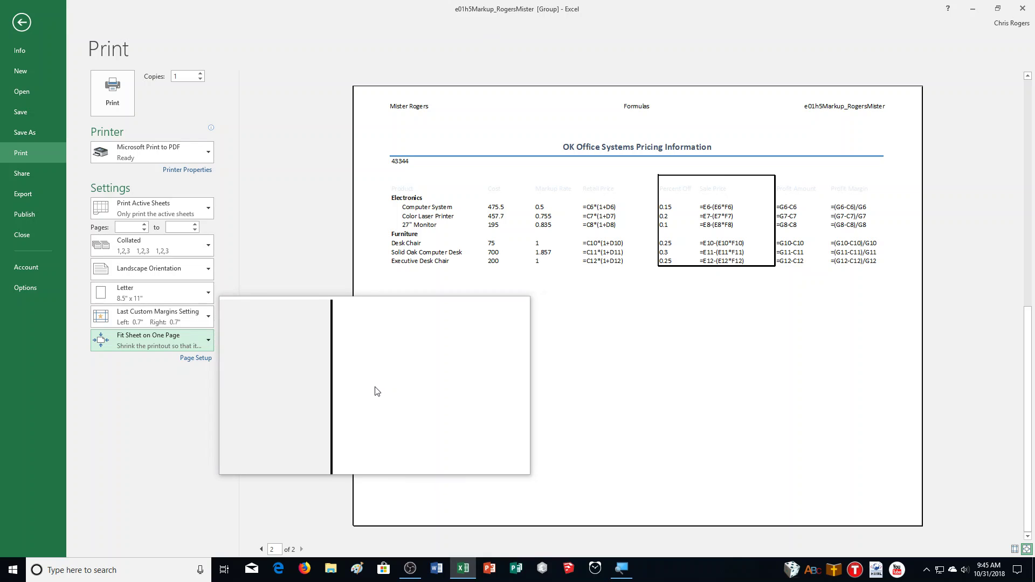
pyautogui.click(21, 22)
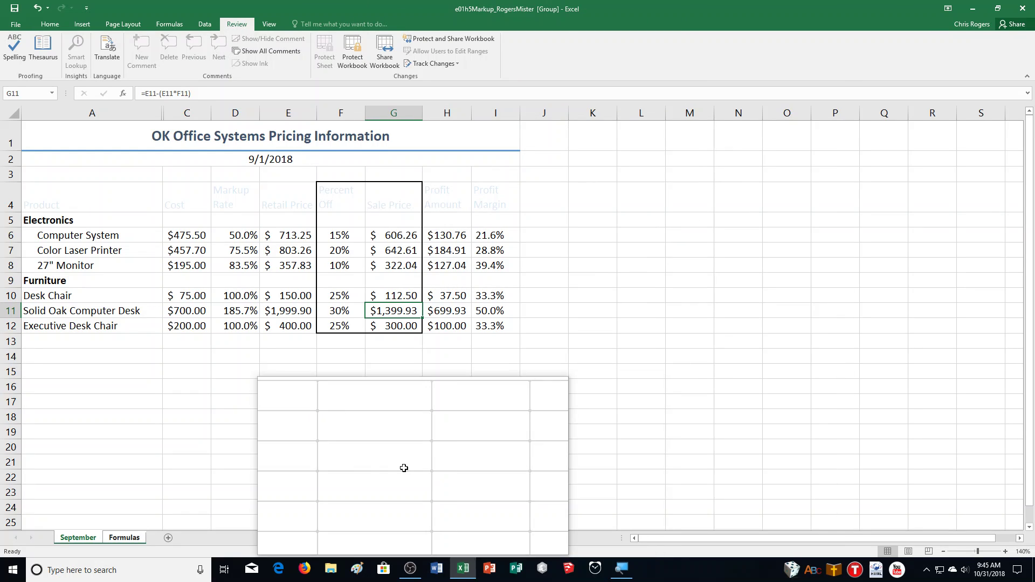
# Step: Ungroup the two sheets and zoom in on the September sheet
pyautogui.click(289, 462)
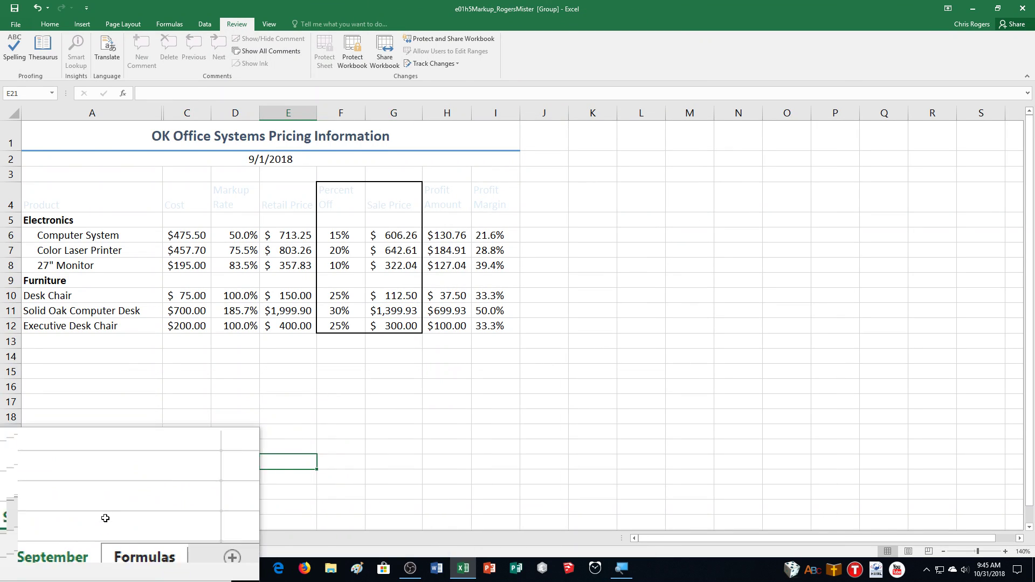
pyautogui.click(81, 538)
pyautogui.click(90, 543)
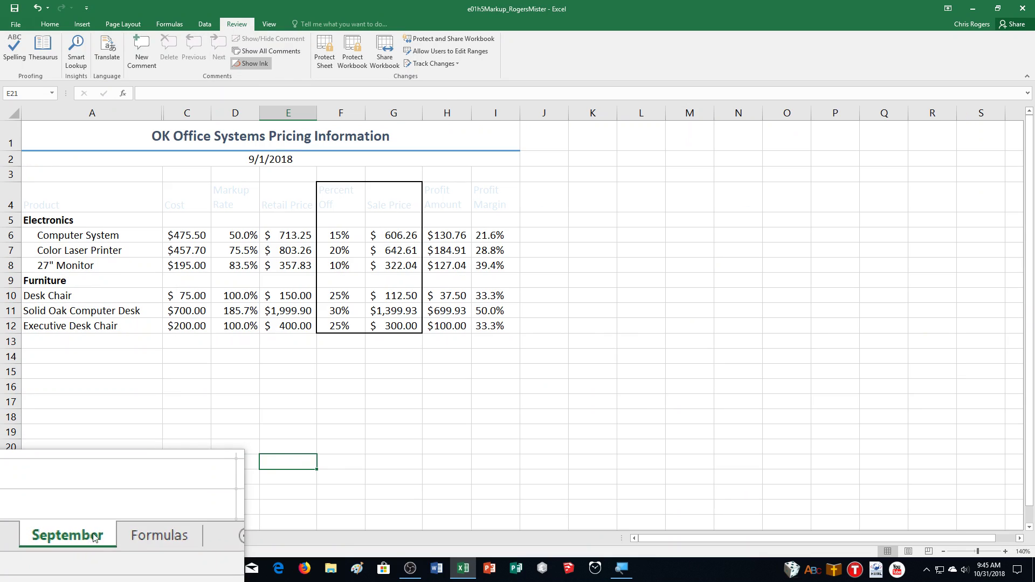
pyautogui.click(1005, 550)
pyautogui.click(1005, 550)
pyautogui.click(1004, 549)
pyautogui.click(1005, 550)
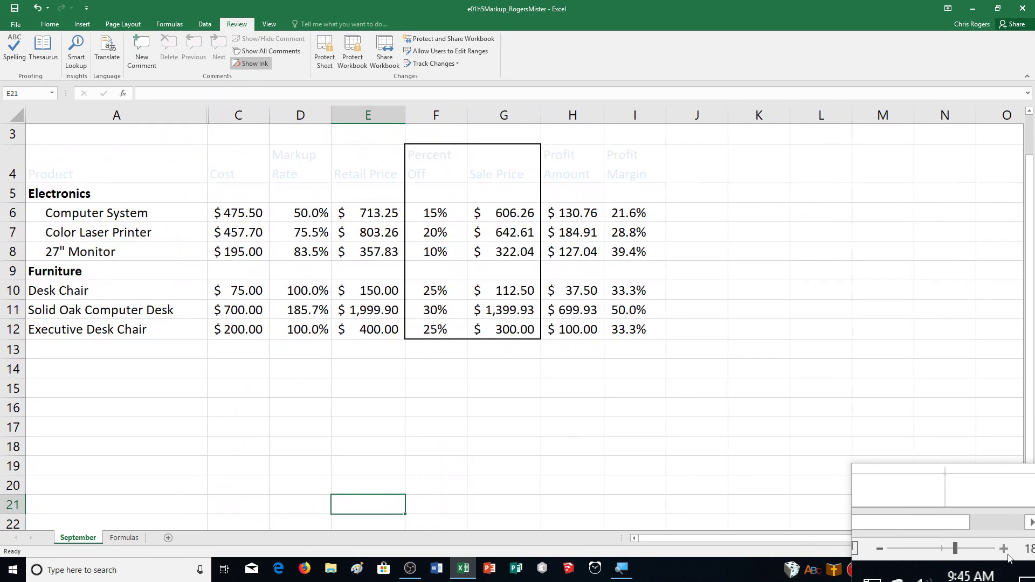
pyautogui.scroll(1, 999, 545)
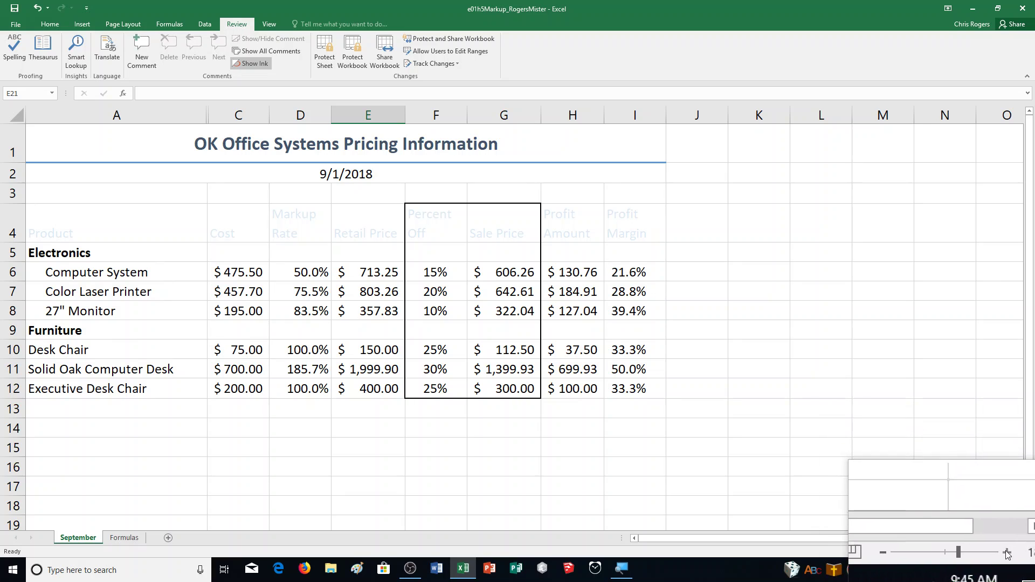
pyautogui.click(1004, 550)
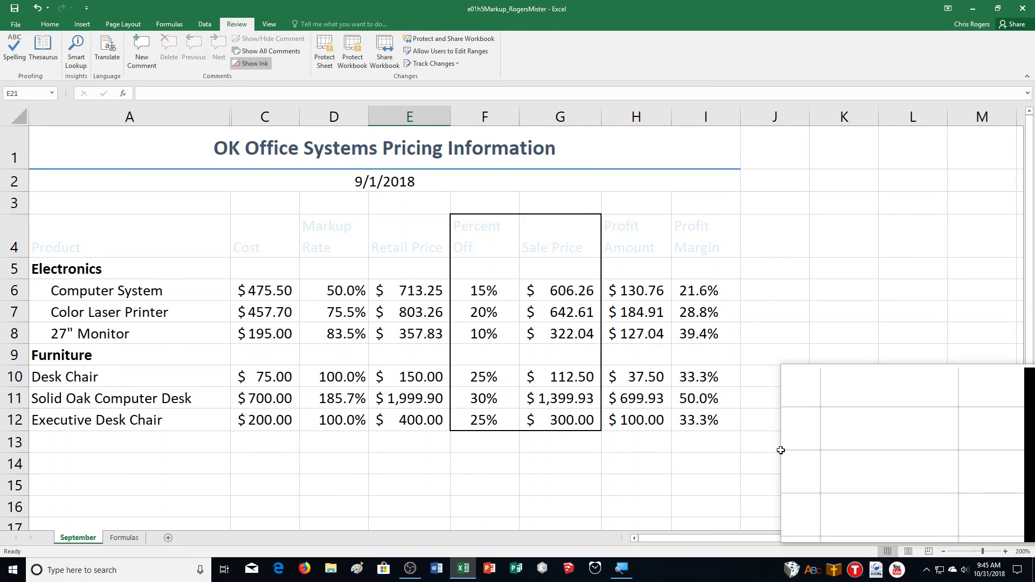
# Step: Show the Formulas sheet with its formulas and check the date value in cell A2
pyautogui.click(124, 537)
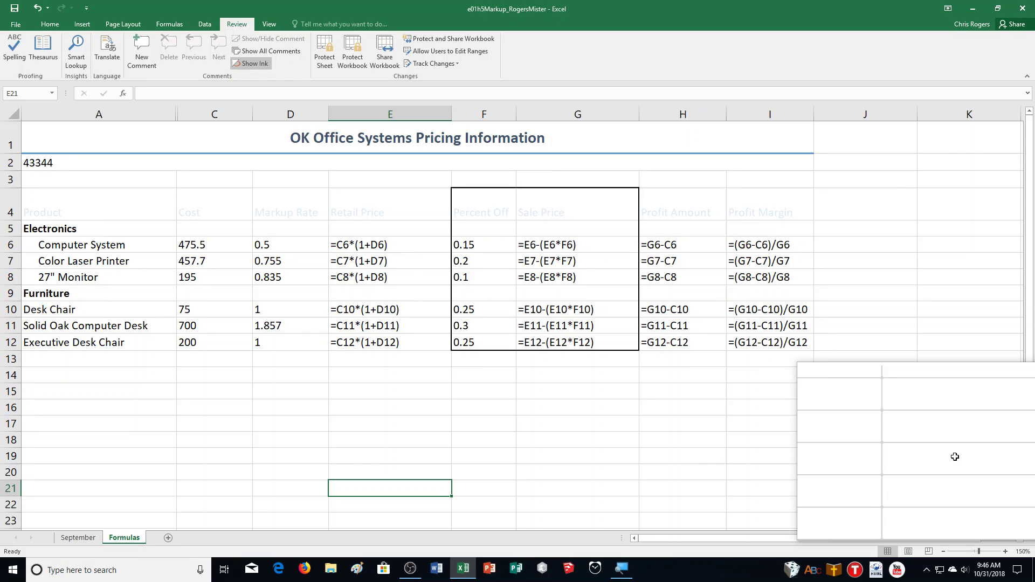
pyautogui.click(34, 159)
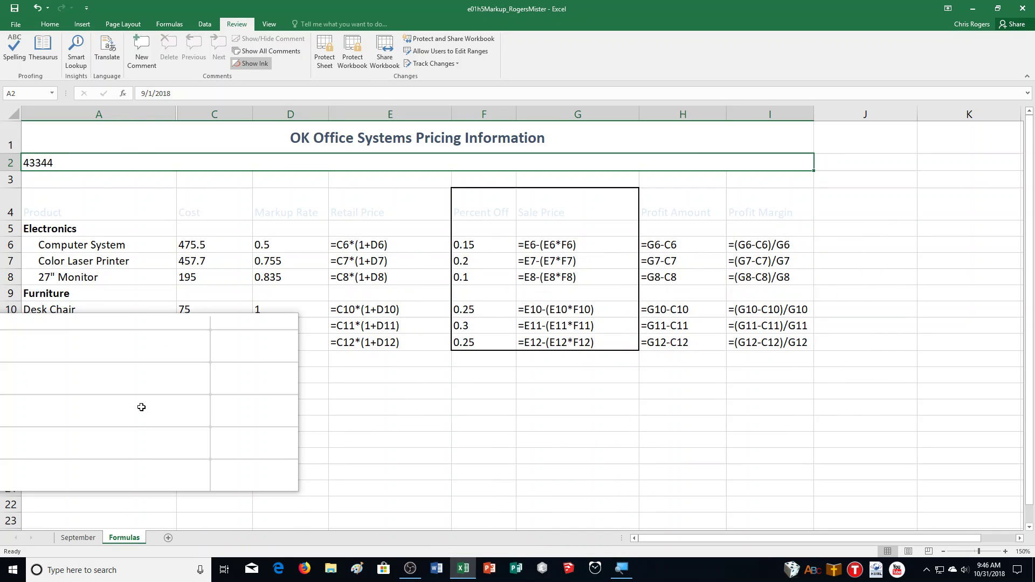
pyautogui.click(78, 538)
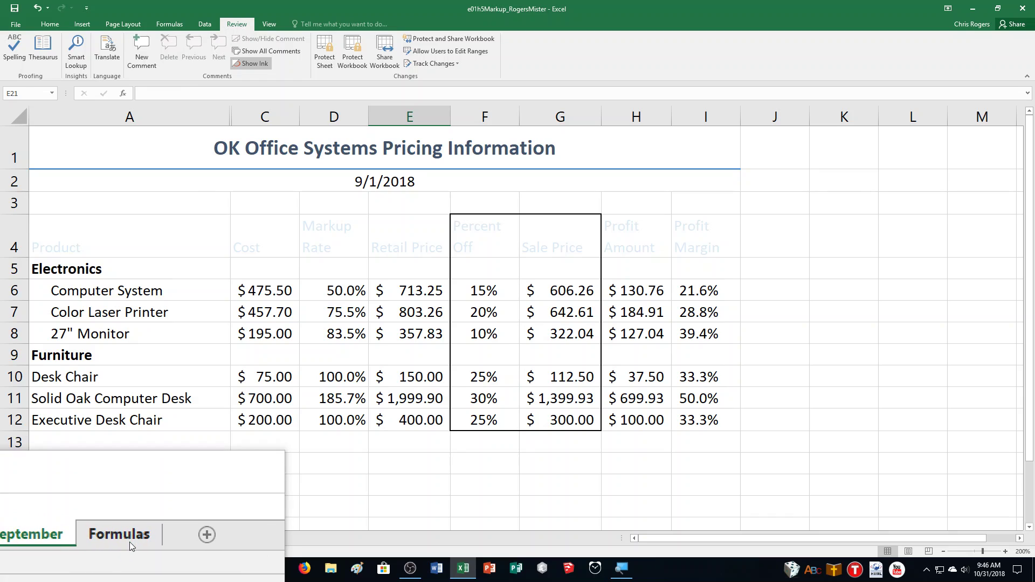
pyautogui.click(124, 538)
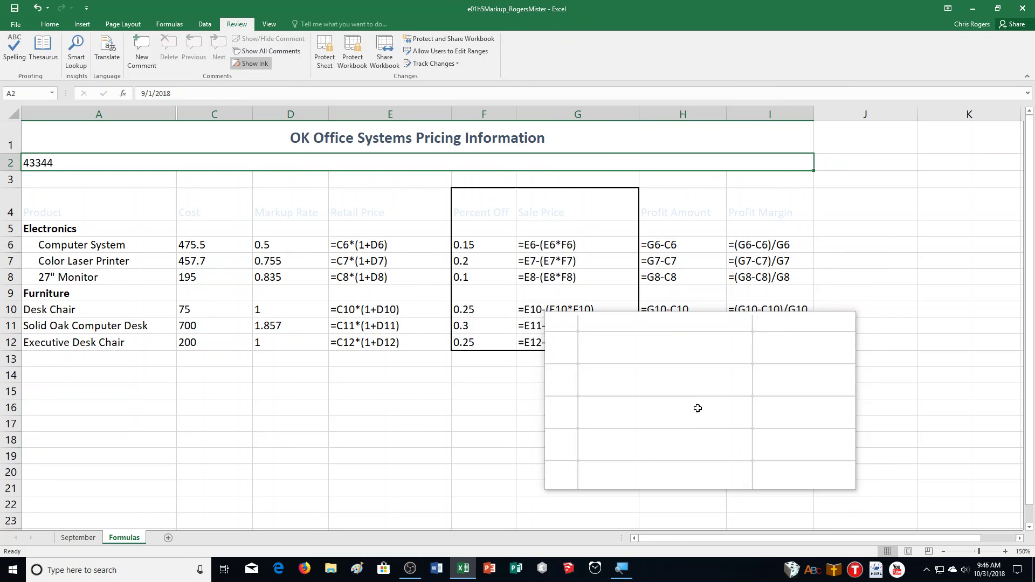